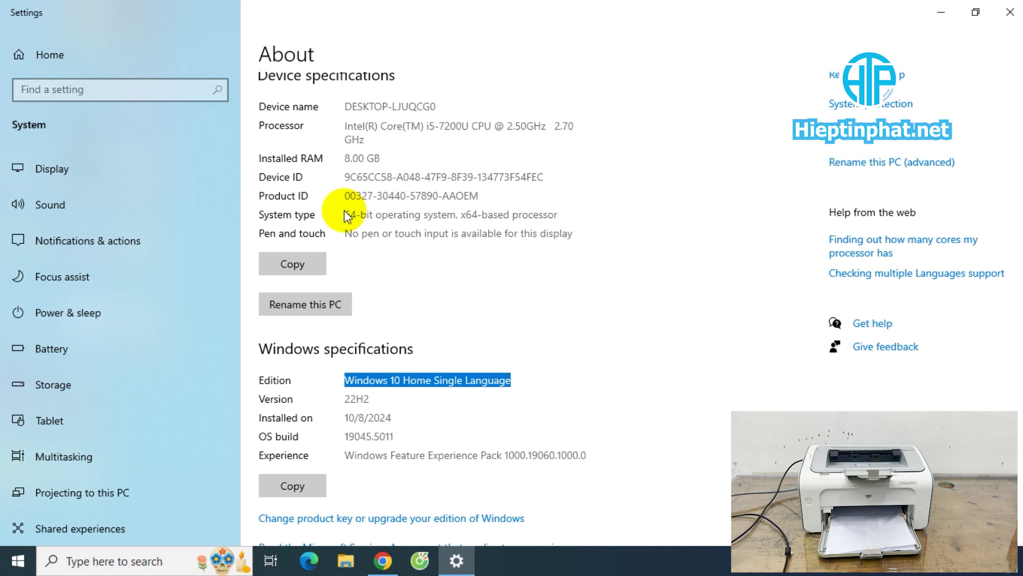
- Check the system type in the PC's About specifications and close the Settings window
left_click_drag(348, 215, 558, 215)
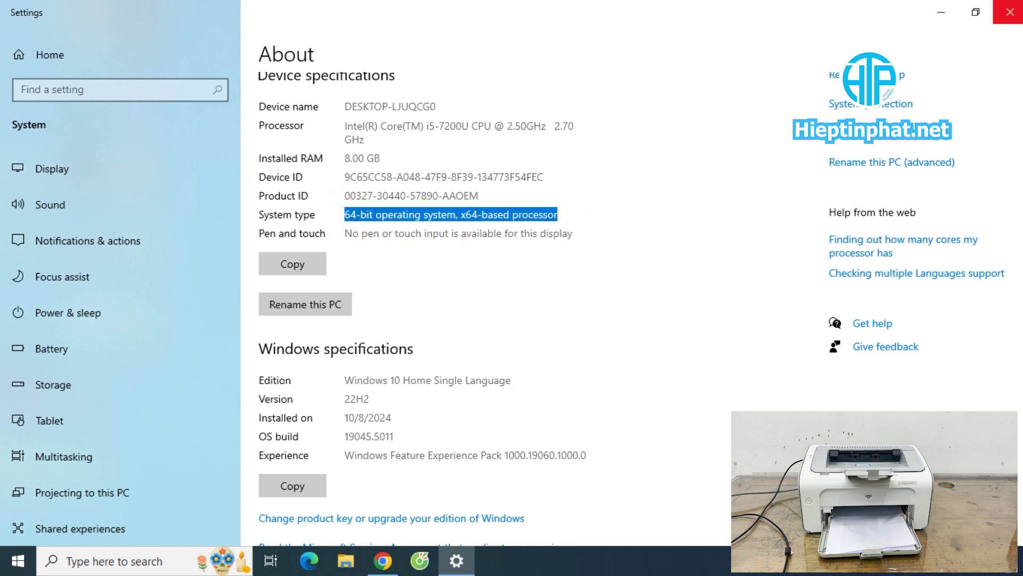
left_click(1010, 12)
- In Chrome, search Google for "driver hp1102 win 10", open the HP Support driver page for the LaserJet Pro P1102, and dismiss its Information pop-up
left_click(382, 561)
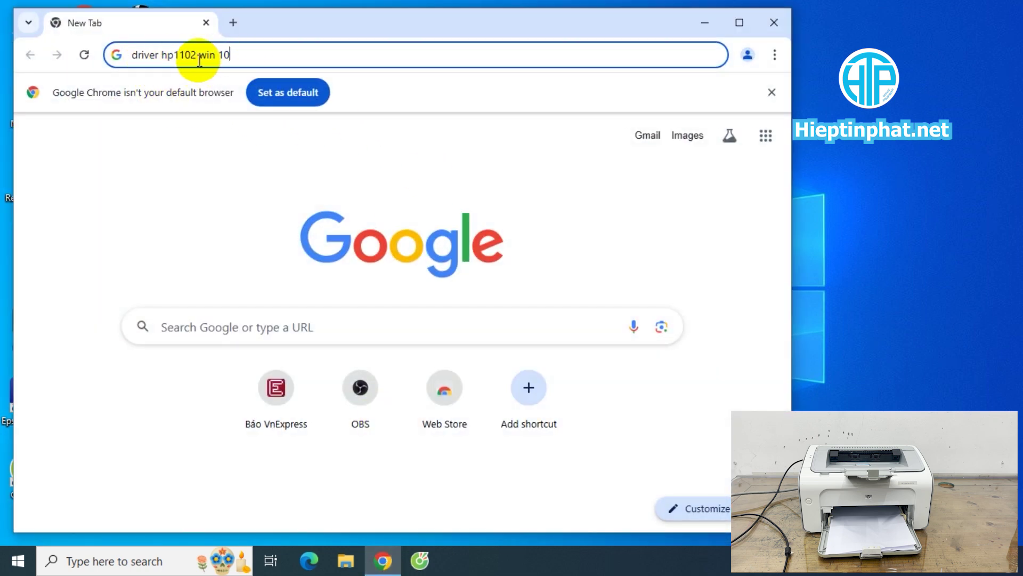
left_click(264, 63)
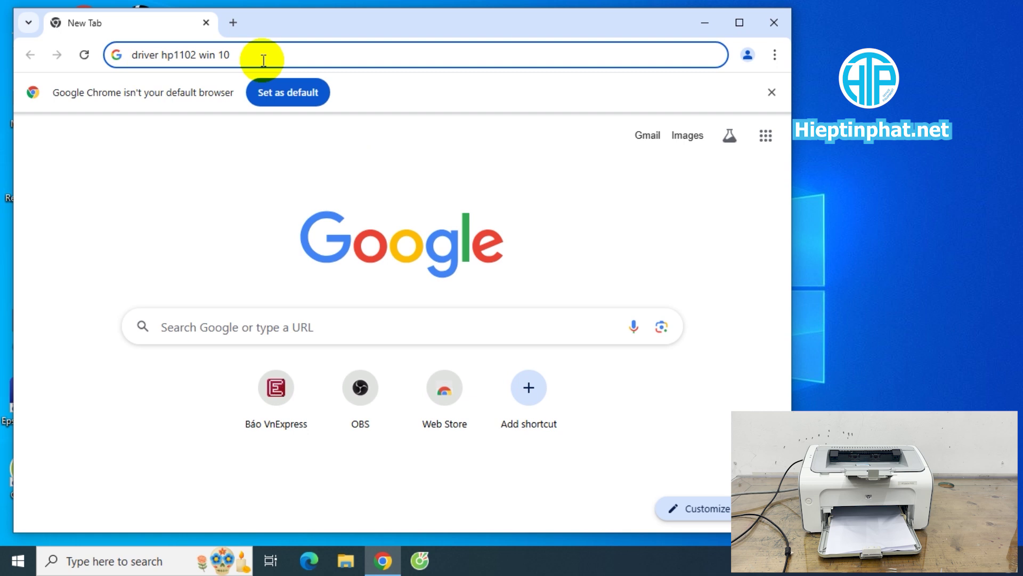
key("Return")
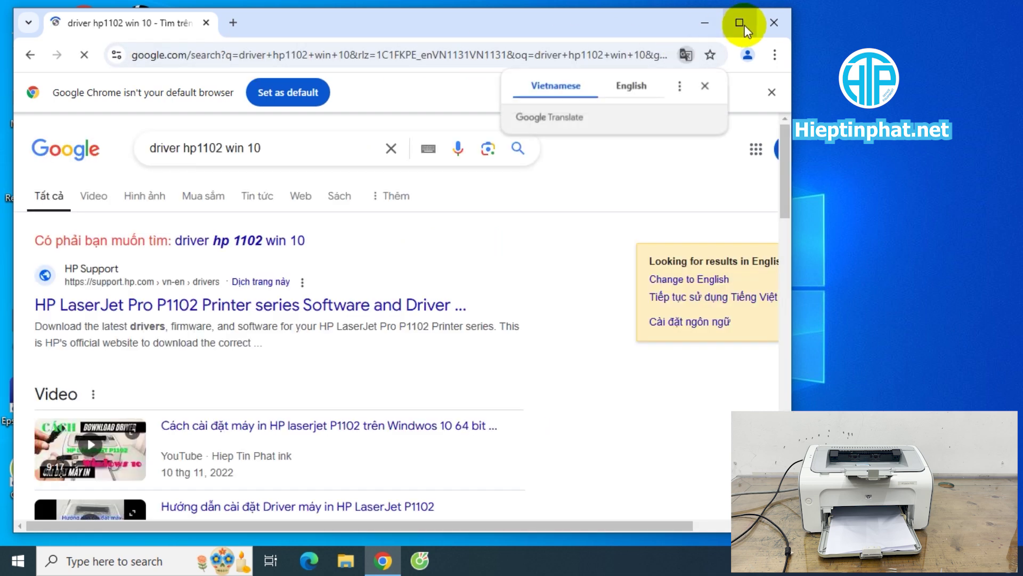
left_click(739, 23)
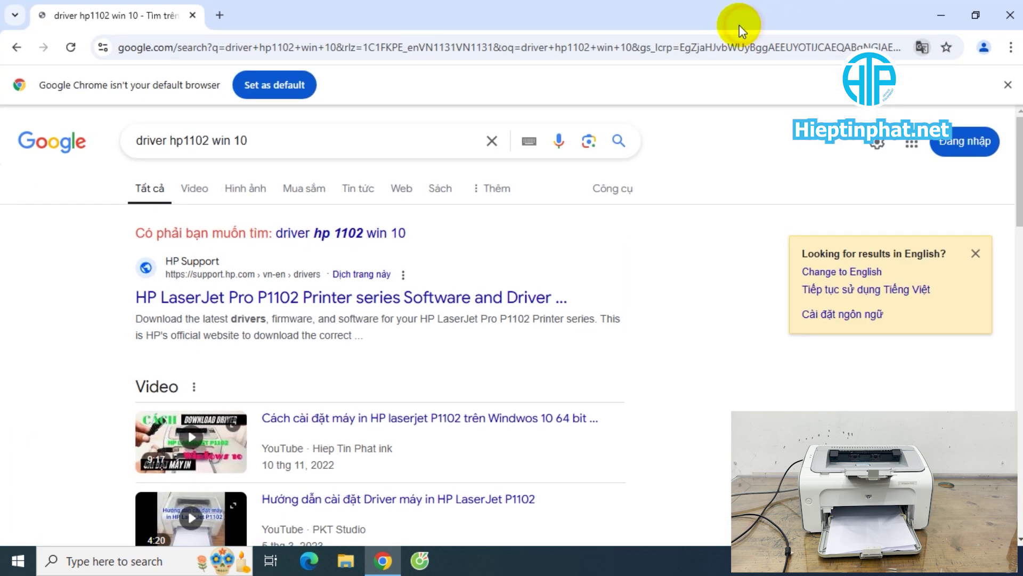
left_click(314, 297)
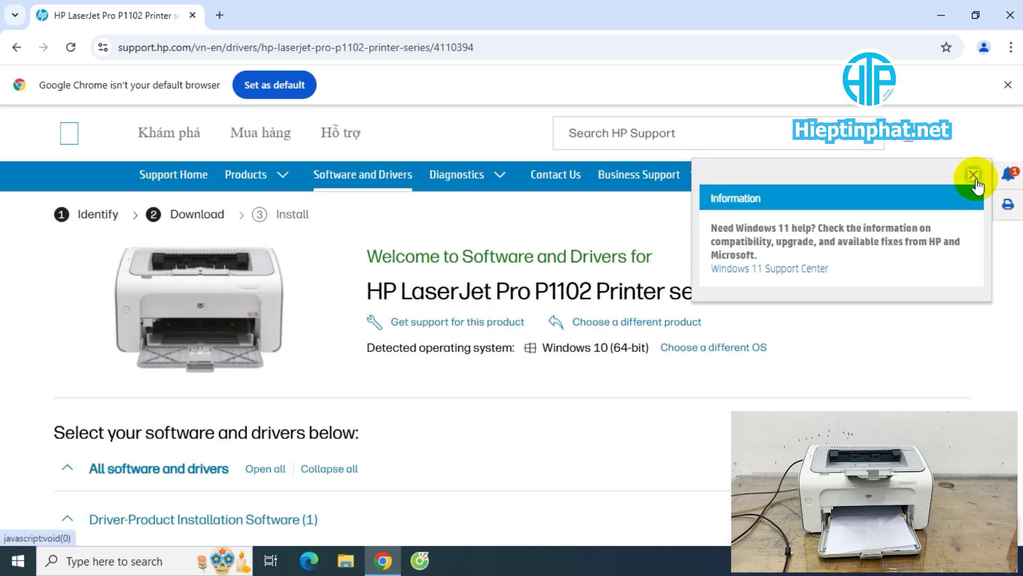
left_click(975, 177)
- Examine the Windows versions offered under the option to choose a different OS, and close the dialog without updating
scroll(735, 323, "down", 1)
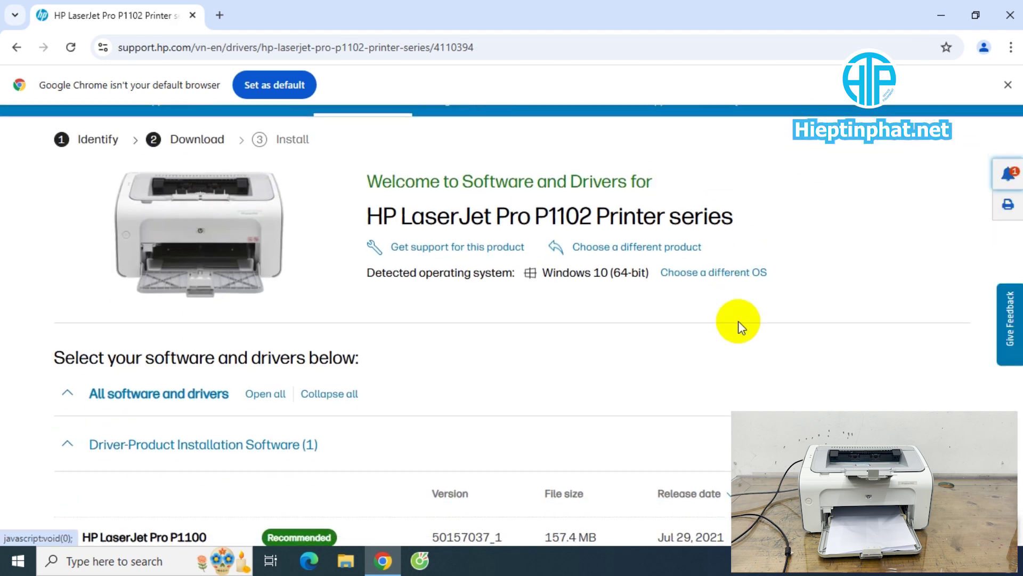
left_click(738, 273)
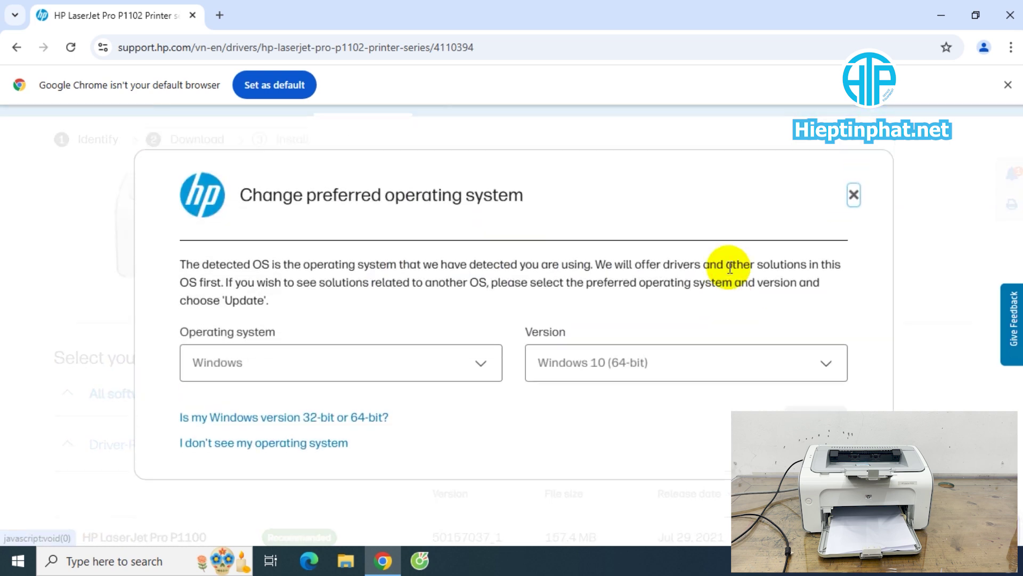
left_click(404, 363)
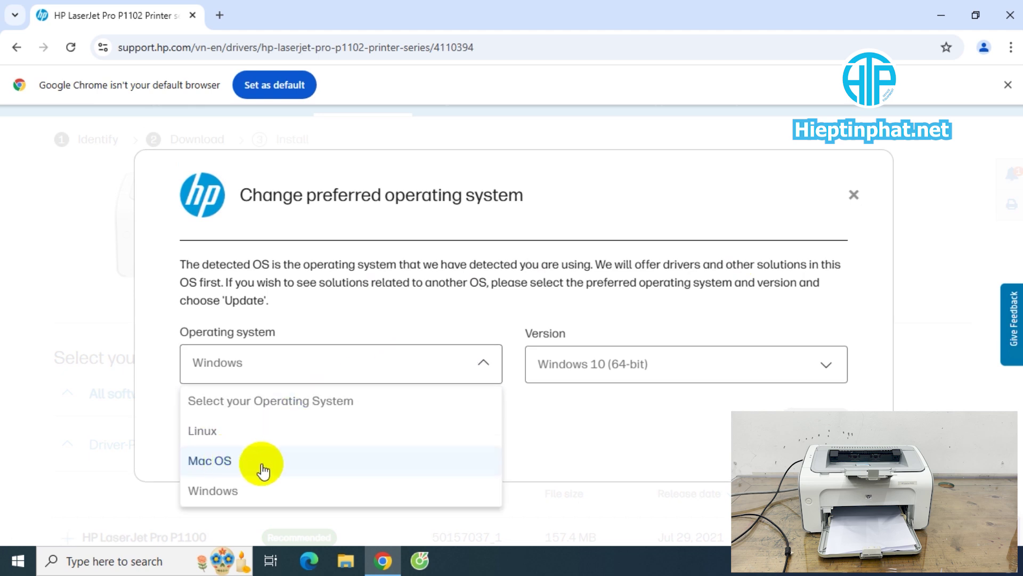
left_click(251, 488)
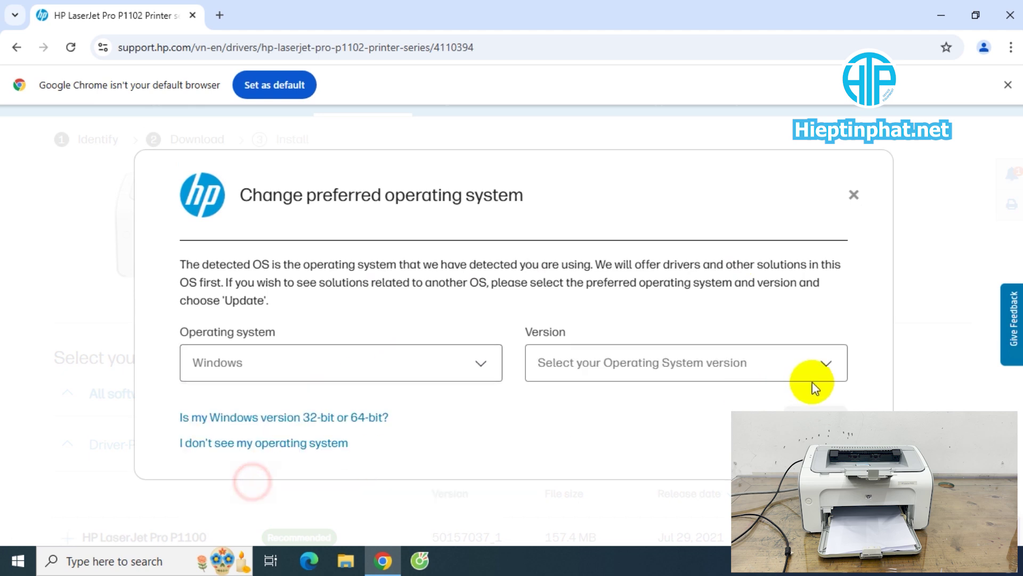
left_click(744, 365)
scroll(712, 464, "down", 3)
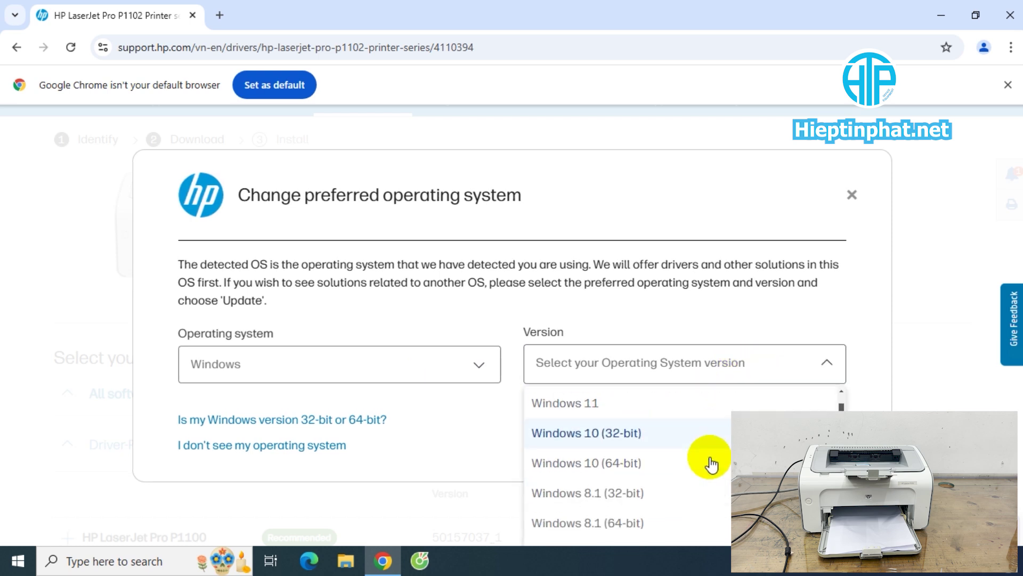
scroll(712, 464, "up", 5)
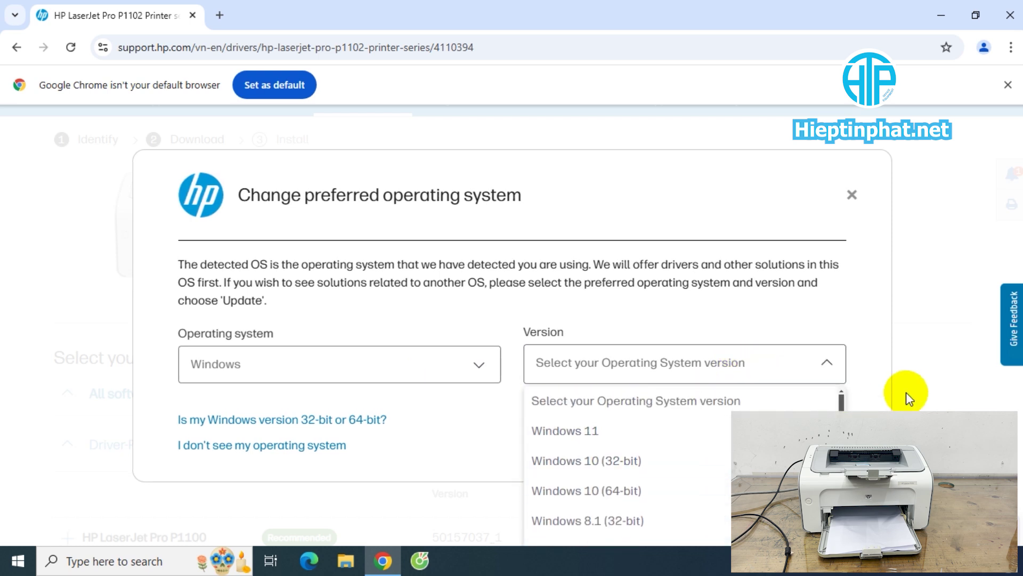
scroll(906, 395, "down", 1)
scroll(777, 397, "down", 2)
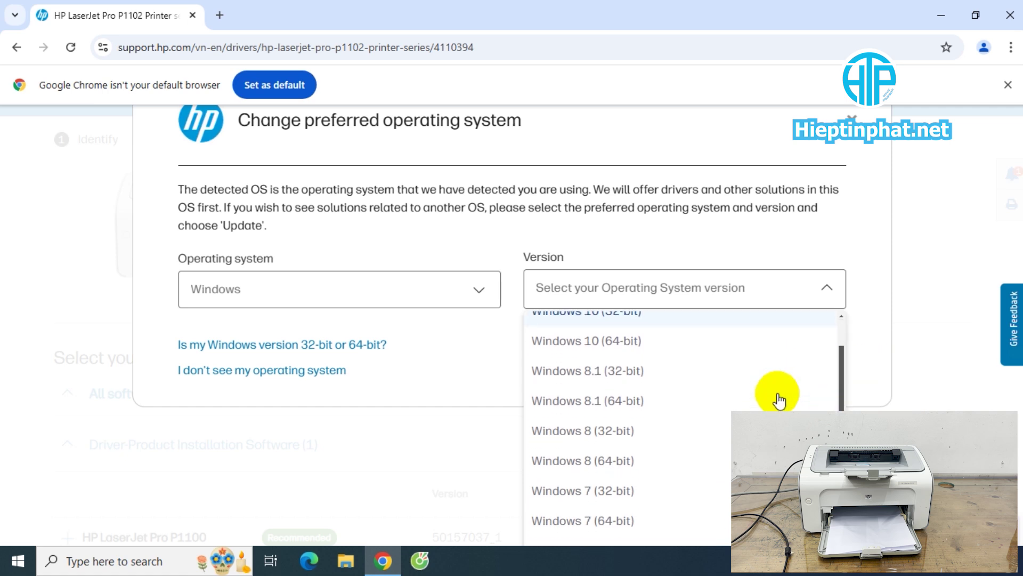
scroll(661, 421, "down", 1)
scroll(661, 426, "down", 1)
scroll(648, 418, "down", 2)
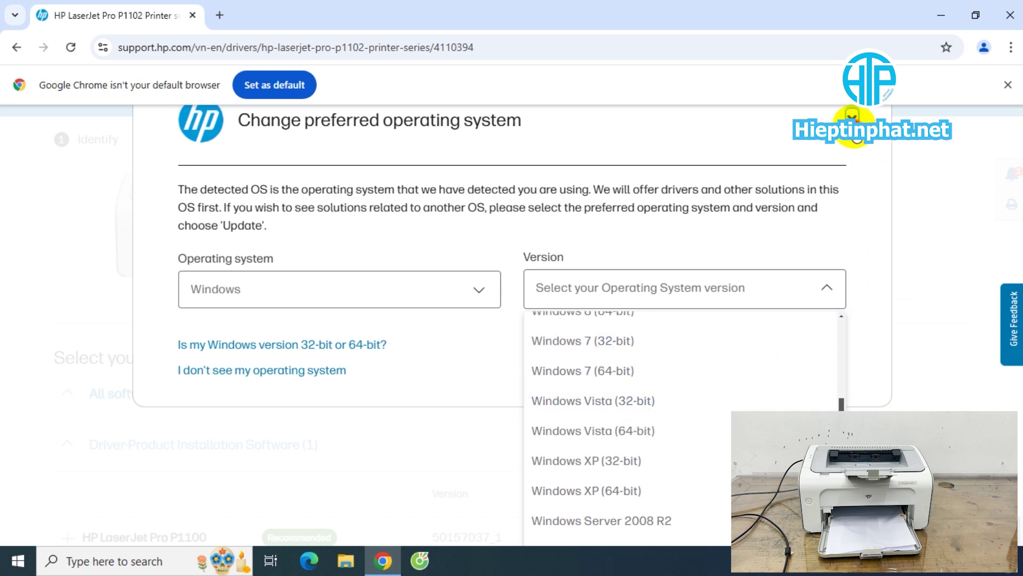
left_click(851, 120)
- Download the recommended HP LaserJet Pro P1100, P1560, P1600 Series Full Feature Software and Driver
scroll(427, 324, "down", 3)
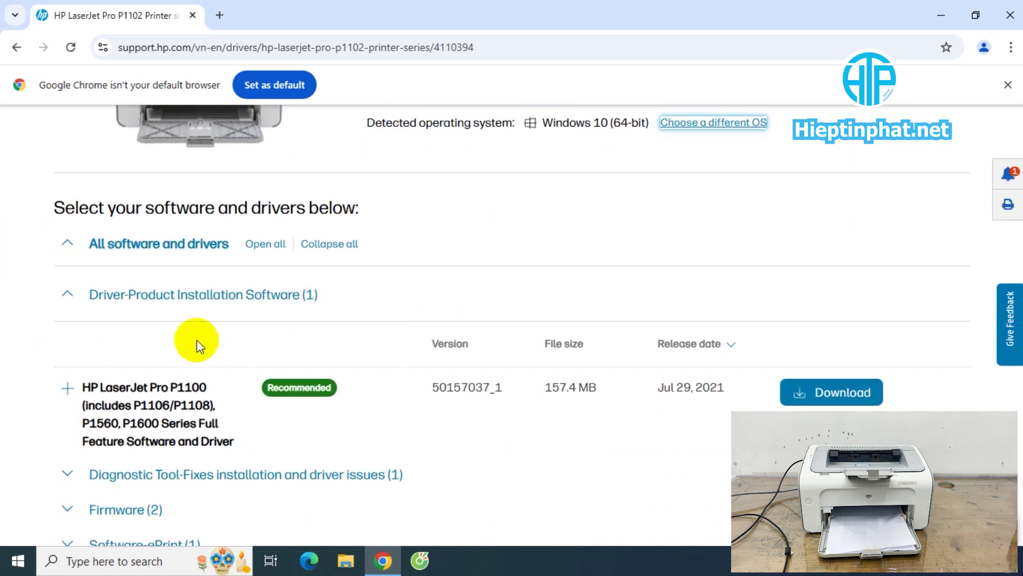
scroll(430, 344, "down", 3)
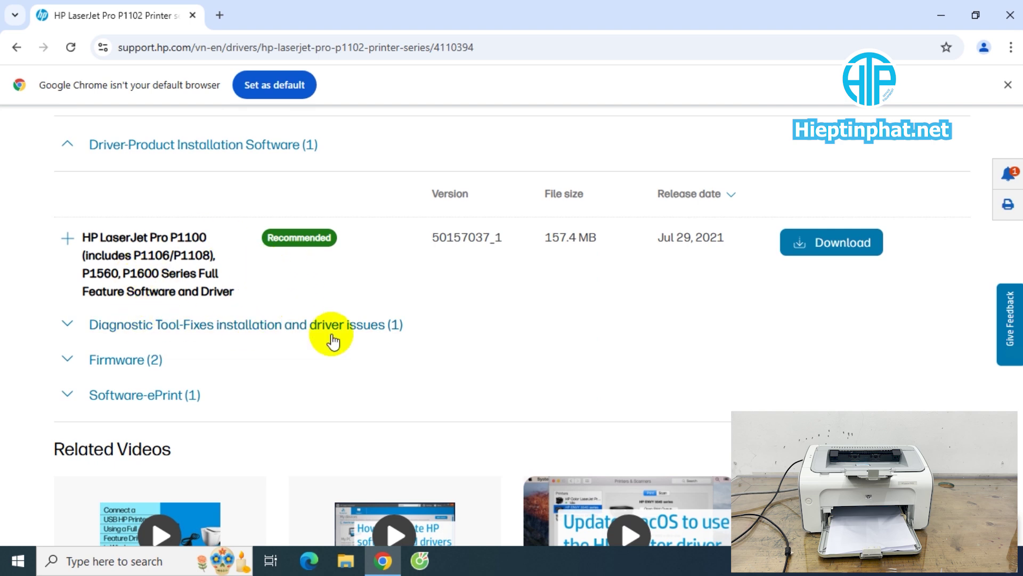
scroll(330, 336, "up", 1)
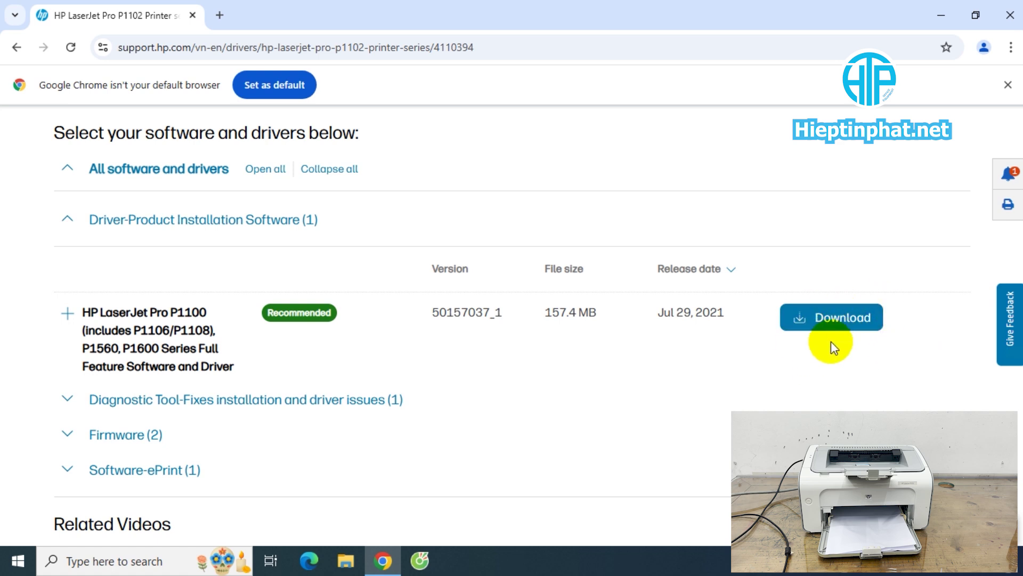
left_click(825, 317)
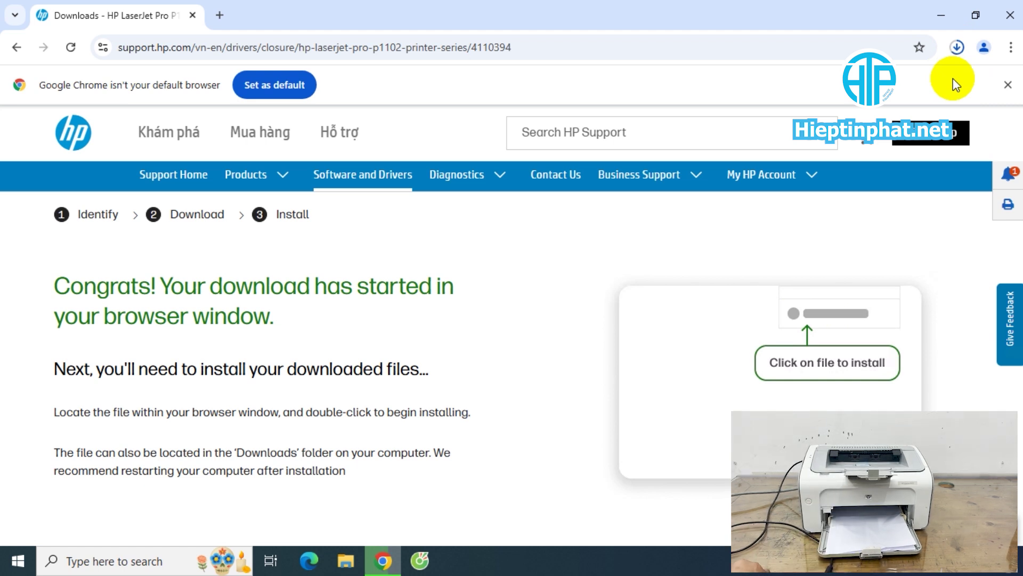
- Minimize the browser and open Control Panel by searching Windows for "con"
left_click(946, 7)
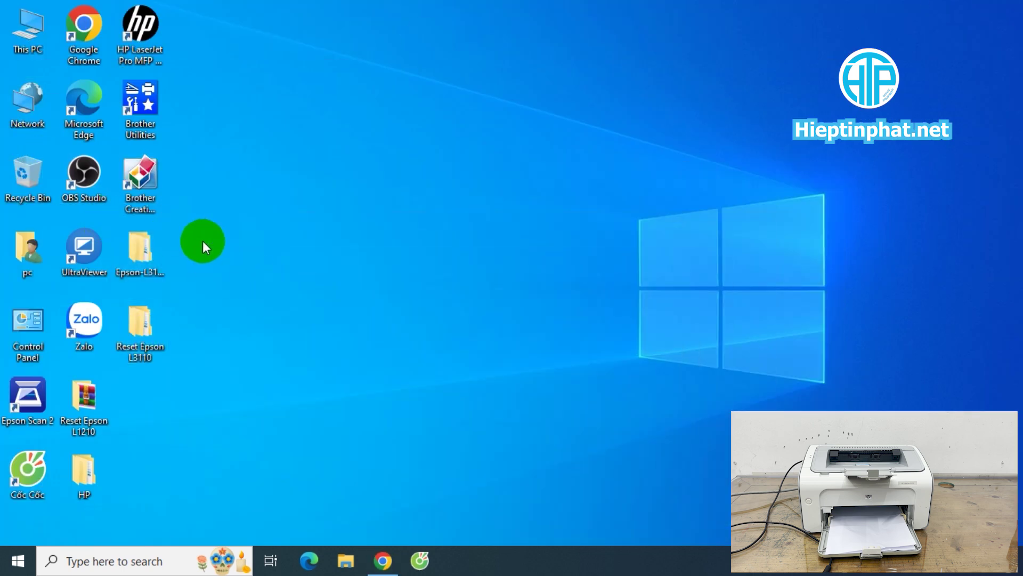
double_click(30, 321)
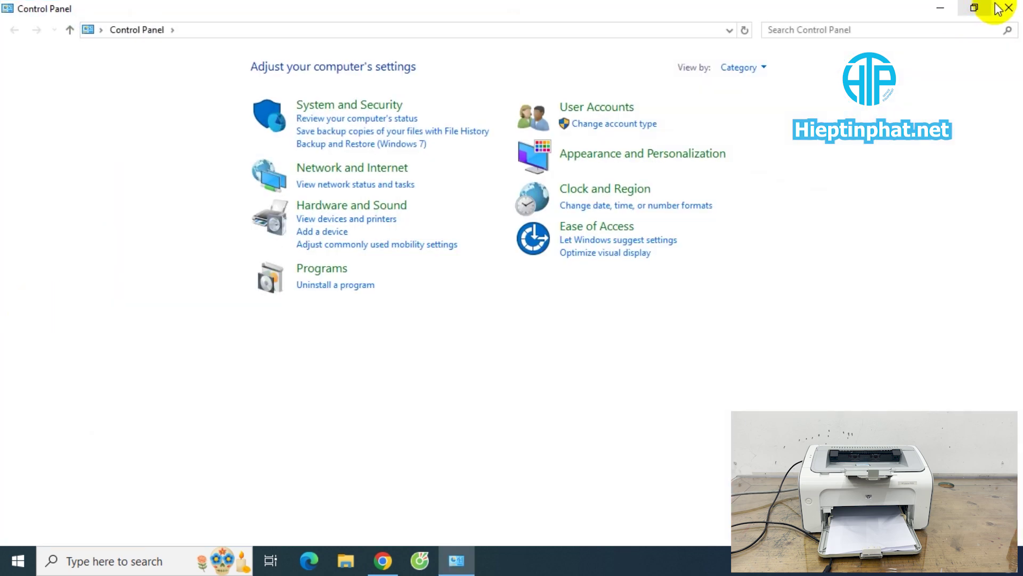
left_click(997, 7)
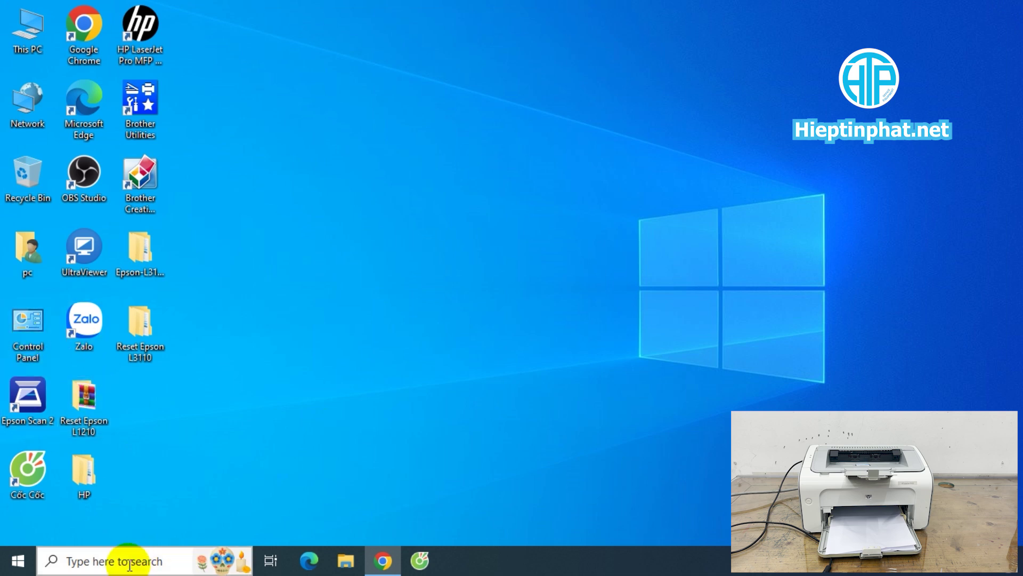
left_click(100, 566)
type("con")
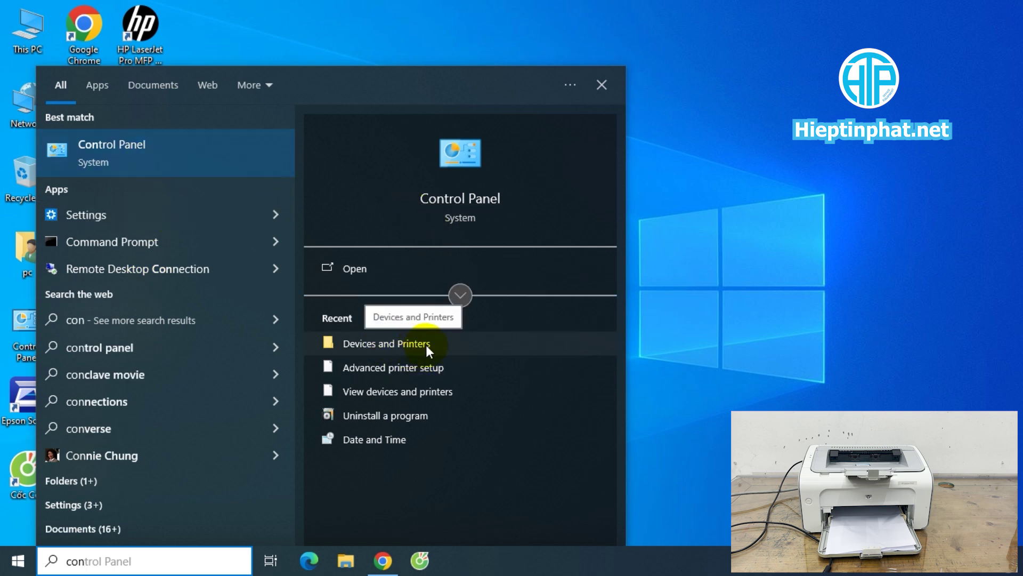
left_click(141, 164)
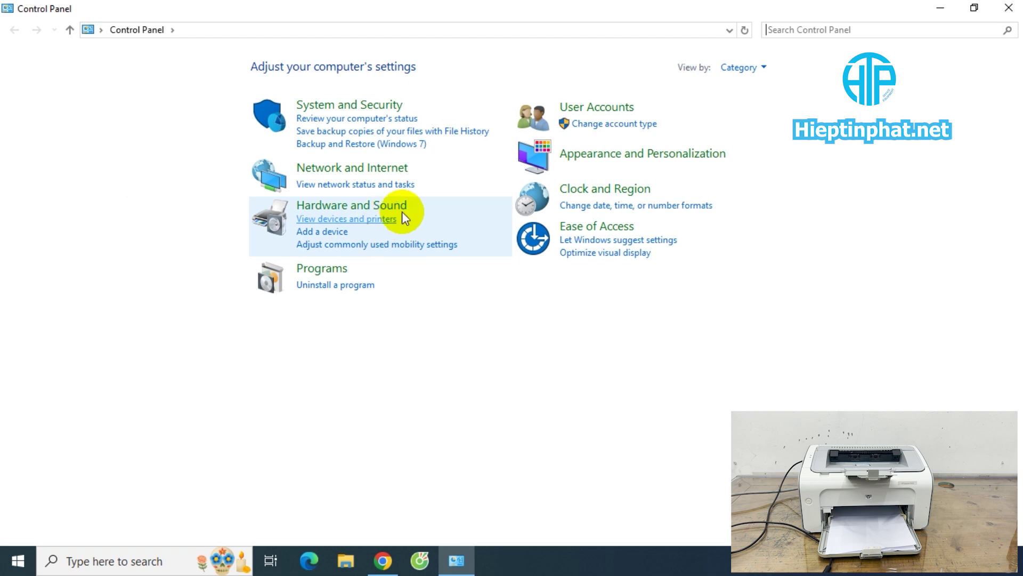
- Switch Control Panel to large icons and check the installed printers in Devices and Printers
left_click(750, 67)
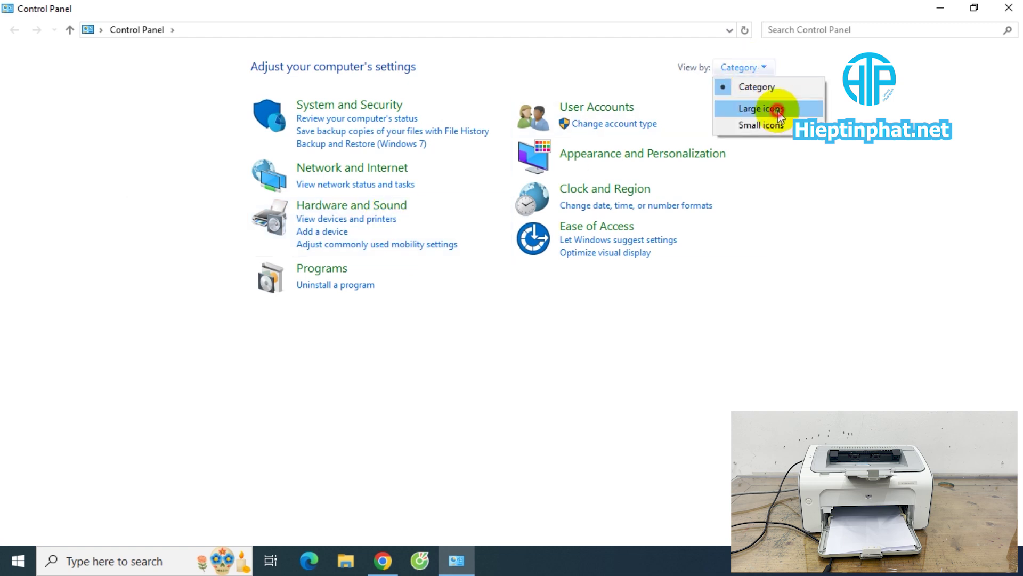
left_click(767, 108)
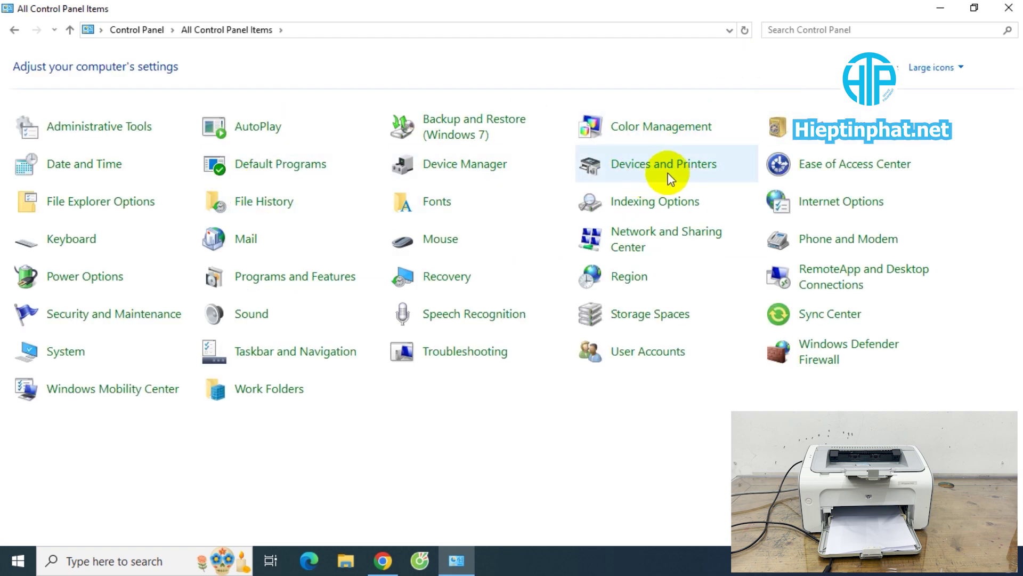
left_click(688, 165)
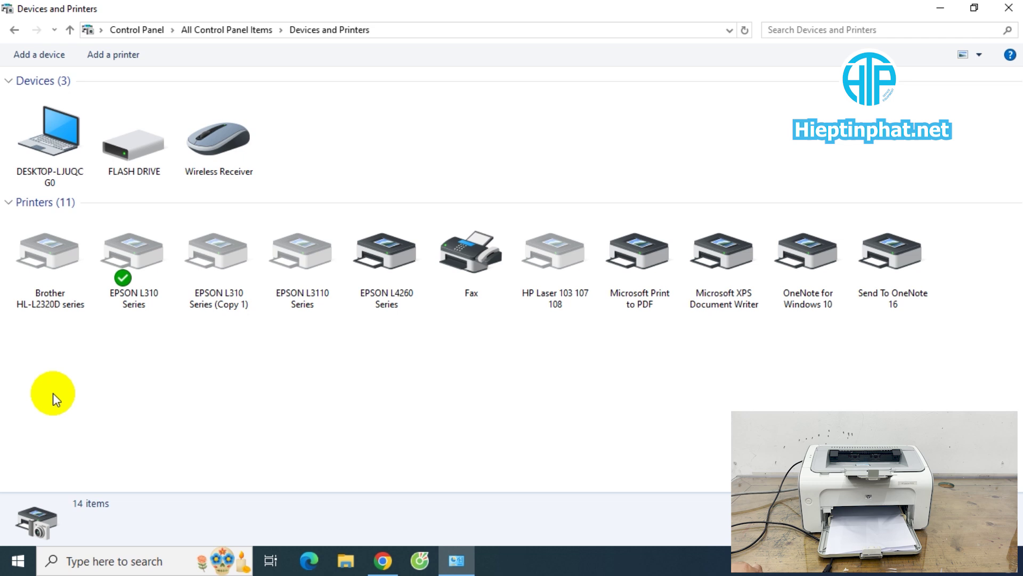
left_click(1009, 8)
- Return to Chrome, show the downloaded HP driver file in its folder, and go to the Downloads folder in File Explorer
left_click(382, 549)
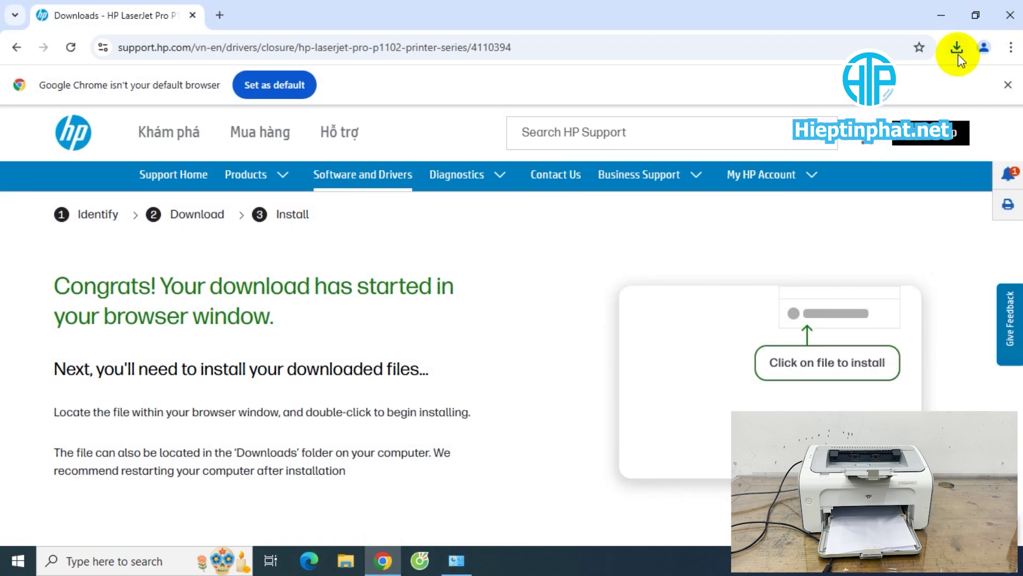
left_click(957, 49)
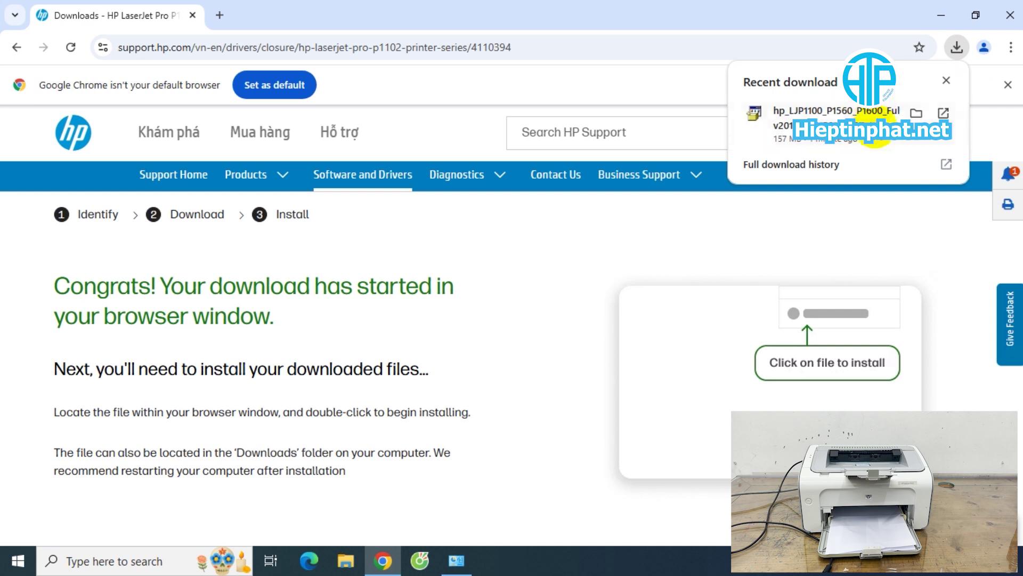
left_click(917, 114)
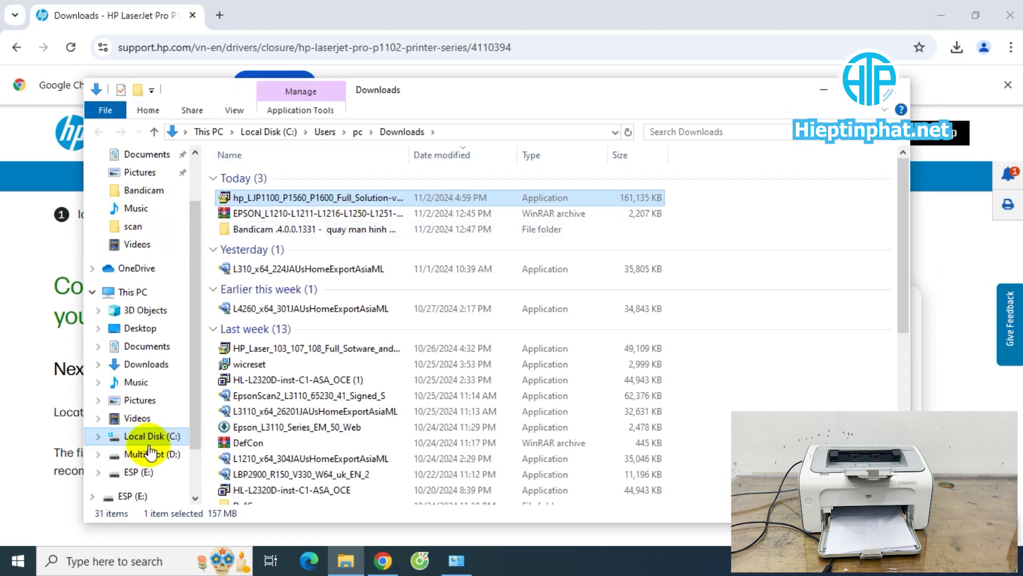
scroll(162, 257, "up", 1)
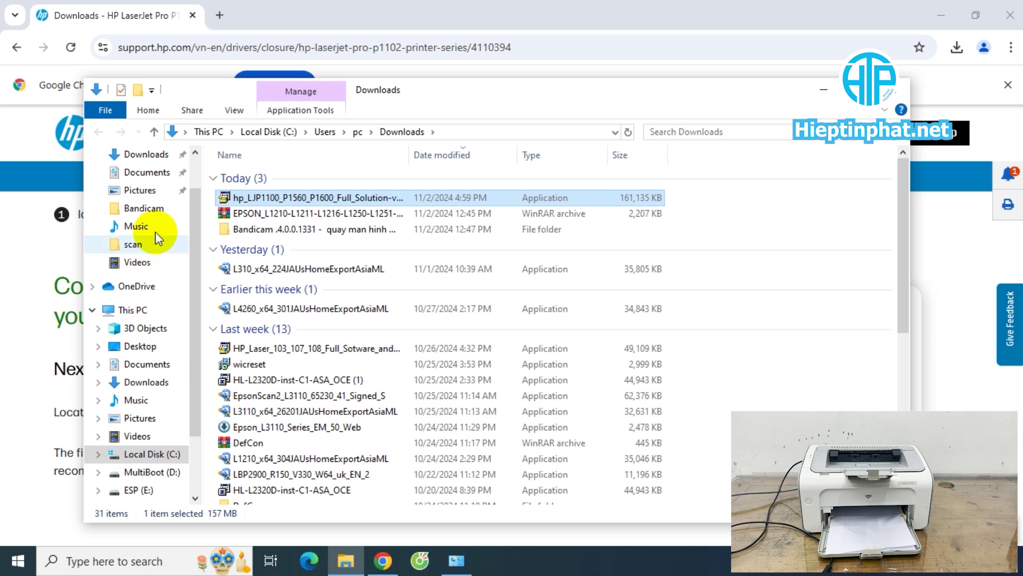
left_click(158, 158)
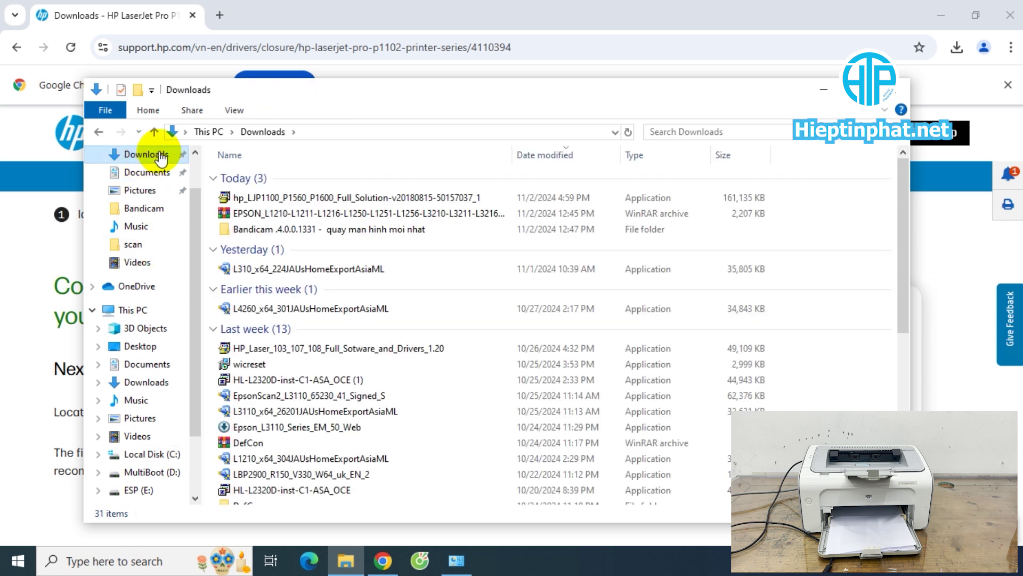
left_click(340, 198)
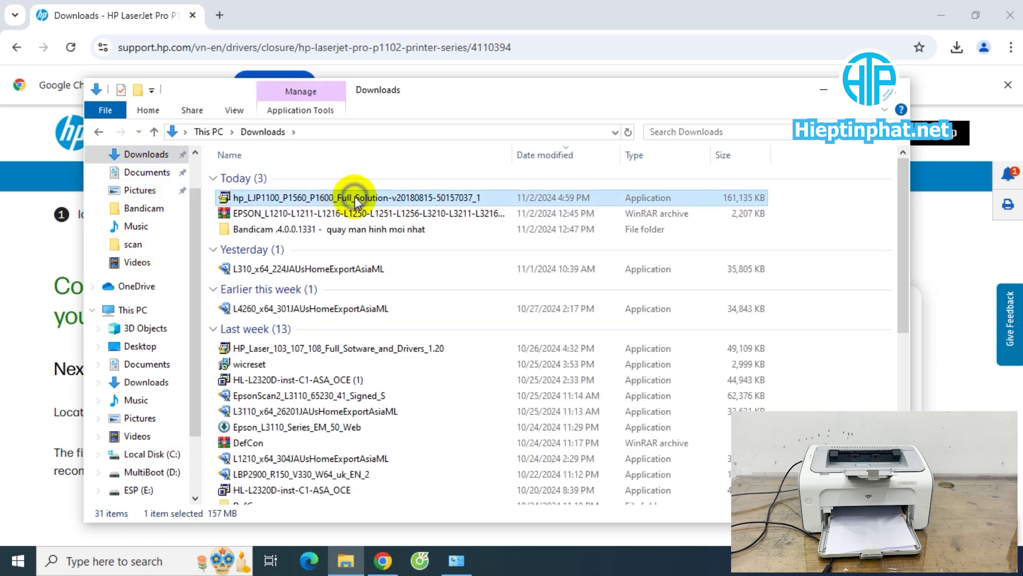
right_click(354, 197)
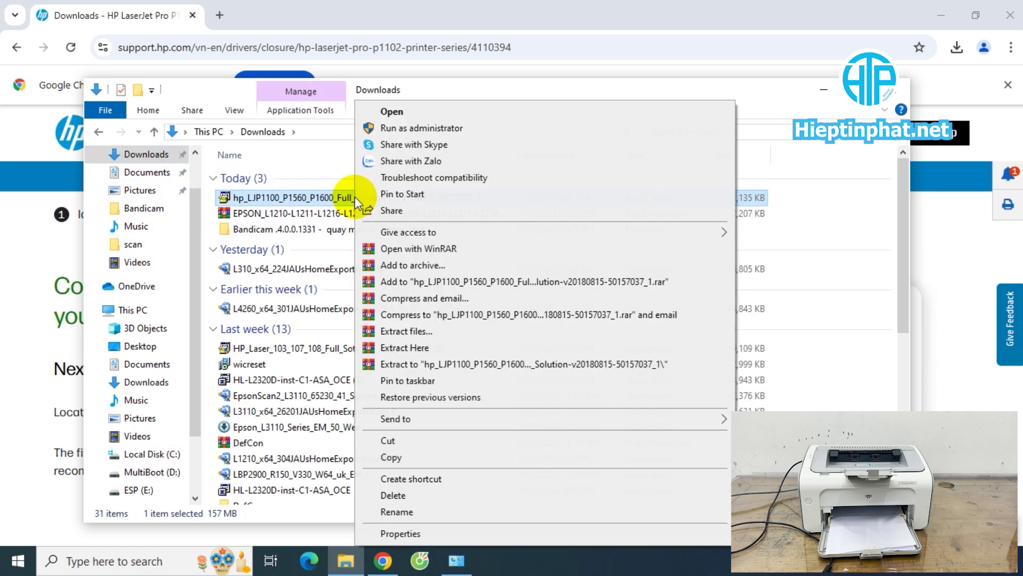
left_click(462, 131)
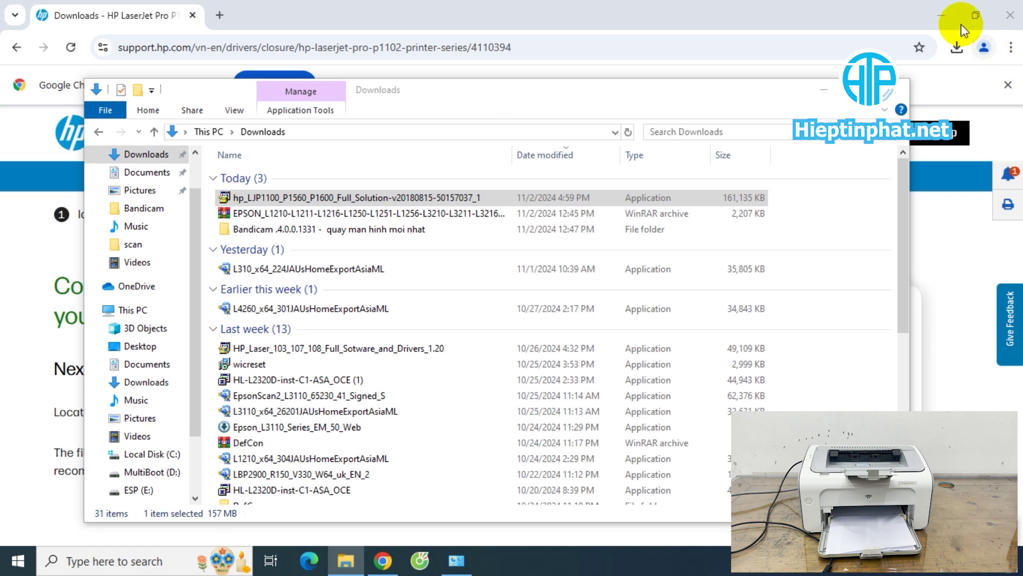
left_click(942, 16)
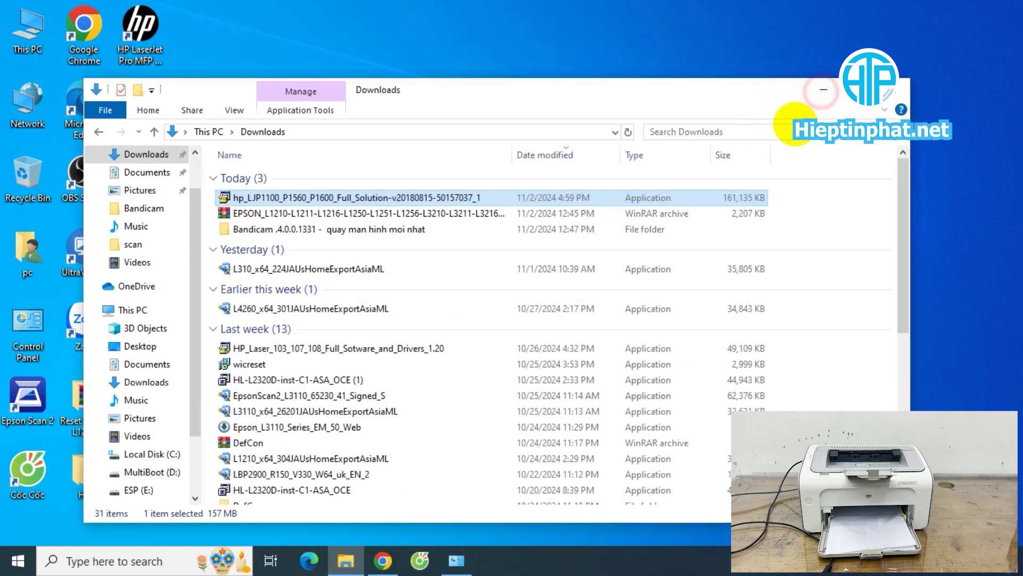
- Minimize the Downloads window and start the Easy Install for the HP LaserJet Professional P1100 Series
left_click(823, 89)
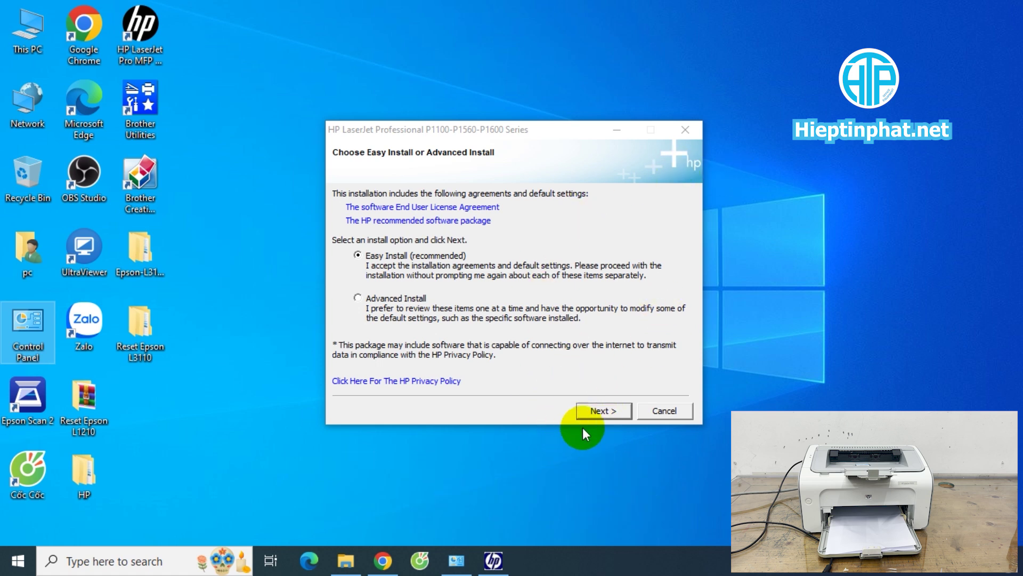
left_click(604, 411)
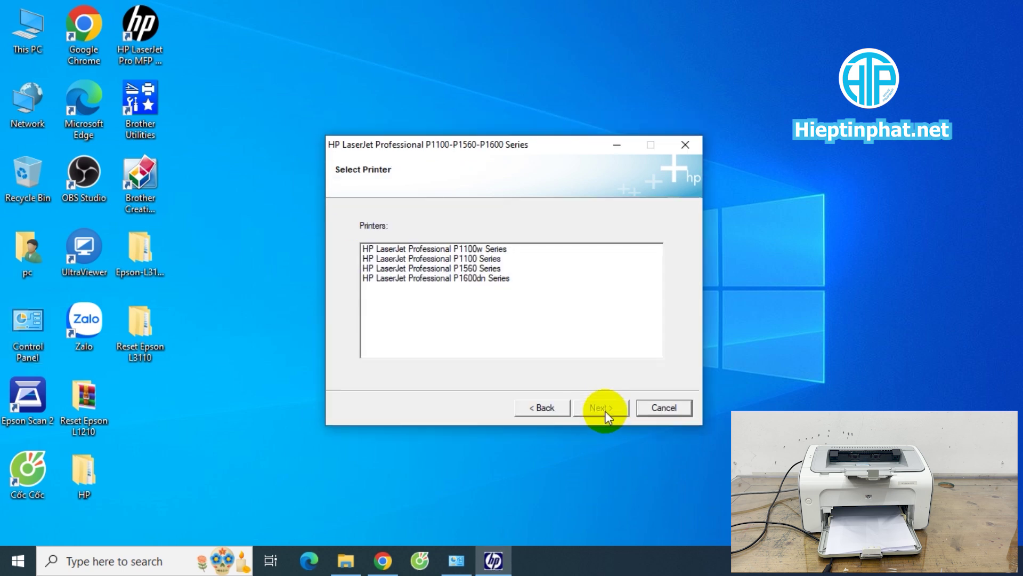
left_click(488, 249)
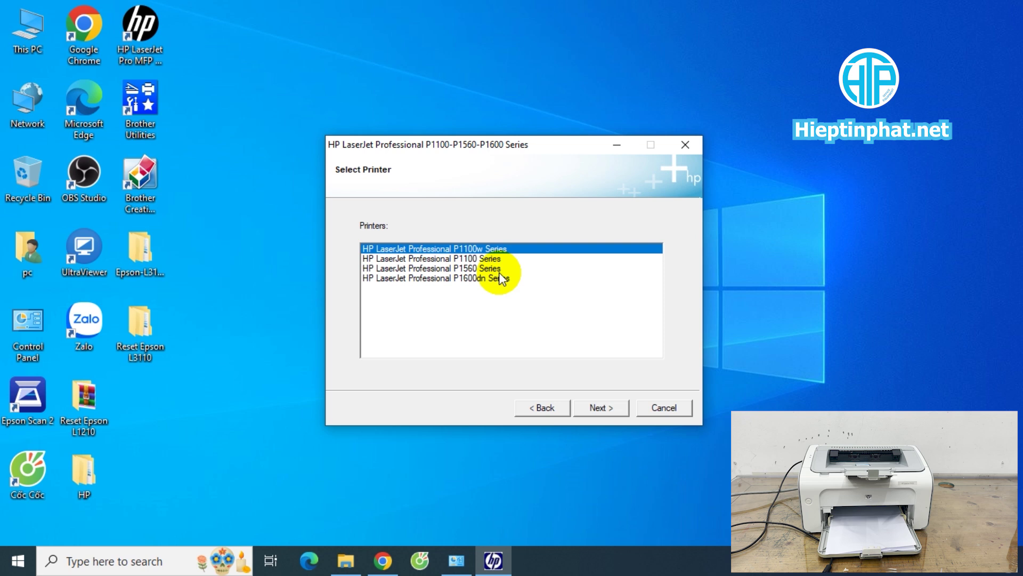
left_click(479, 260)
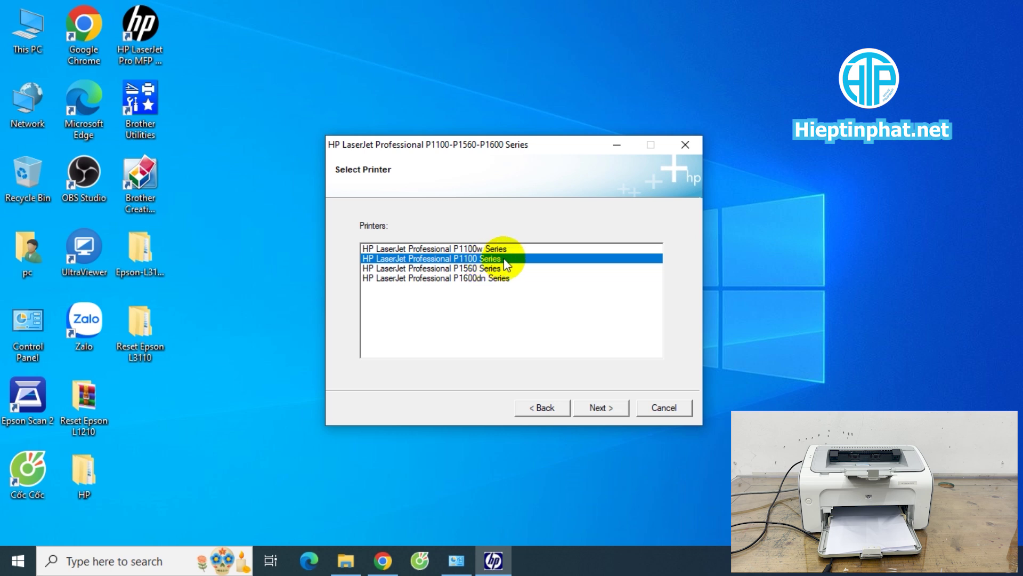
left_click(605, 411)
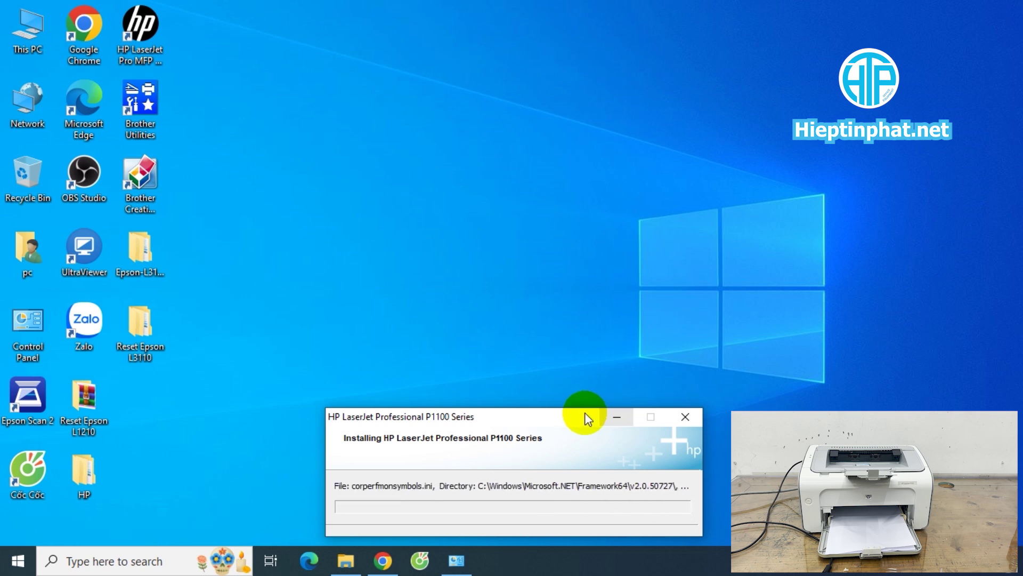
- Bring up Devices and Printers and finish the installer without product registration or a test page, declining the reboot
left_click(464, 566)
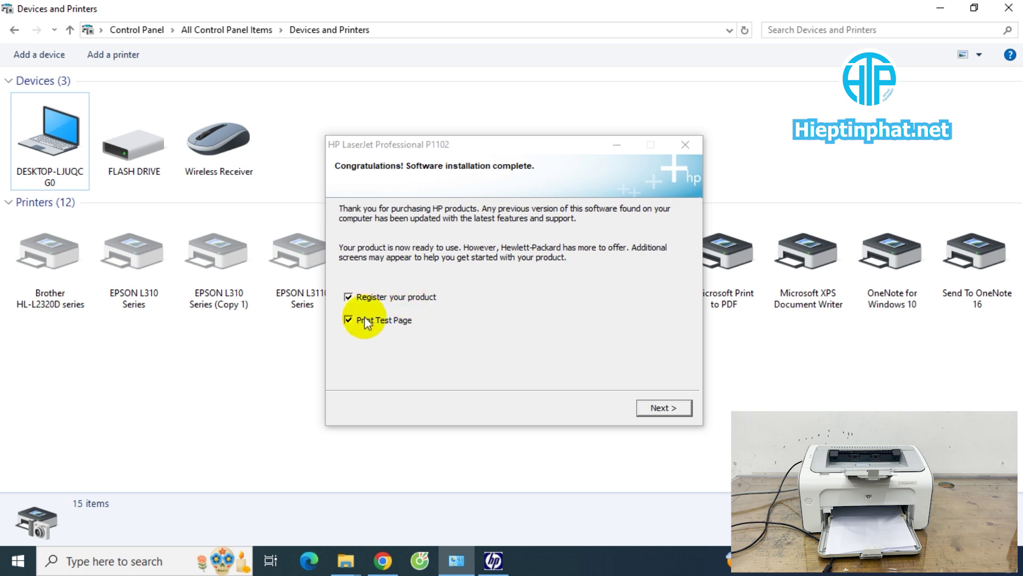
left_click(367, 301)
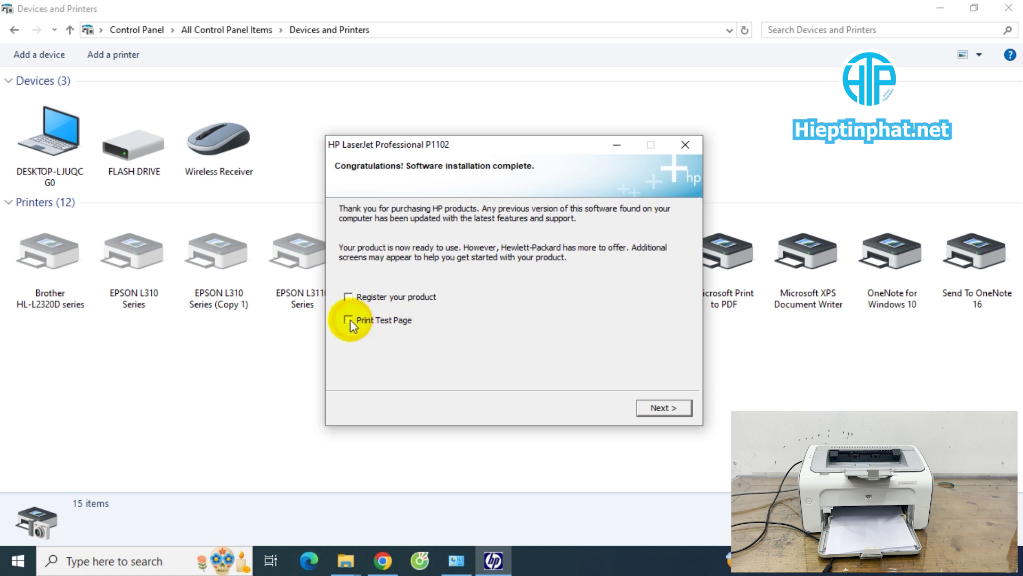
left_click(661, 407)
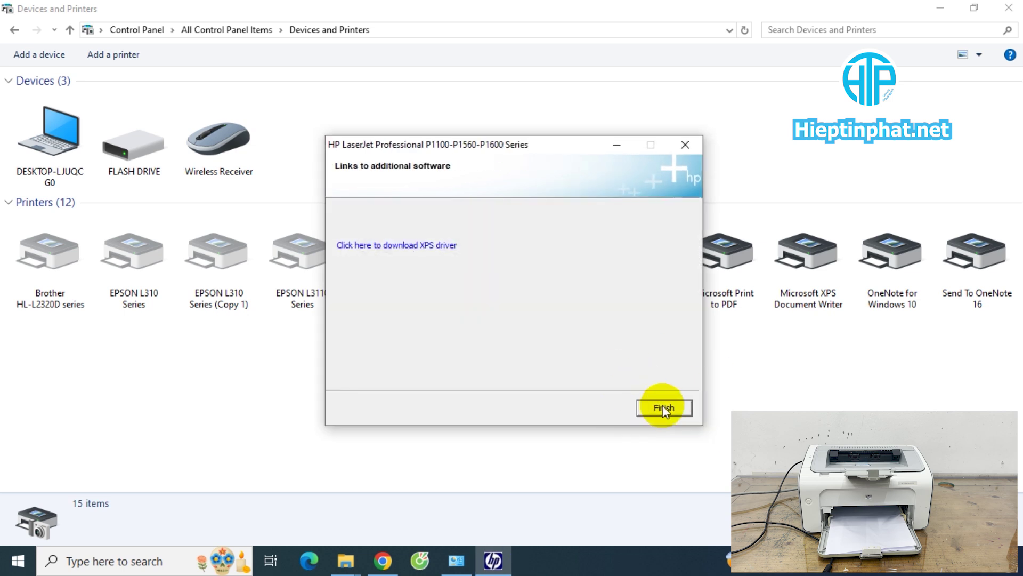
left_click(664, 408)
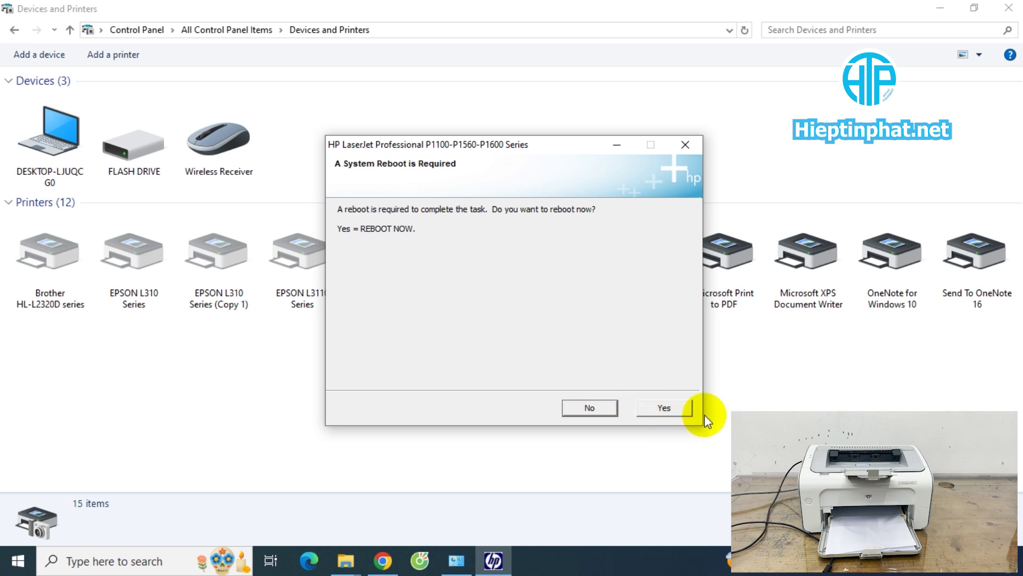
left_click(585, 408)
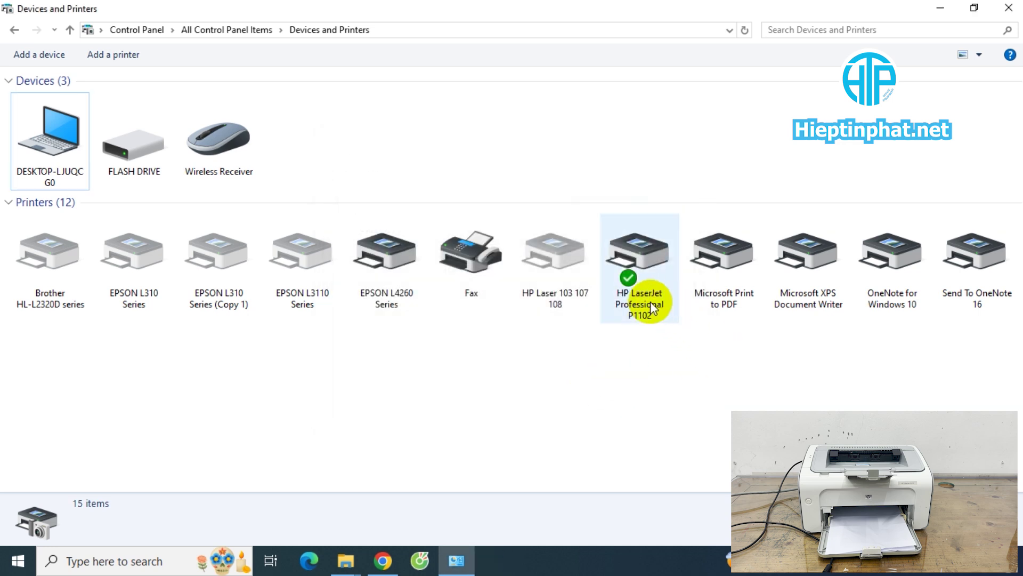
- Open the printer properties of the HP LaserJet Professional P1102 at its advanced settings
left_click(653, 303)
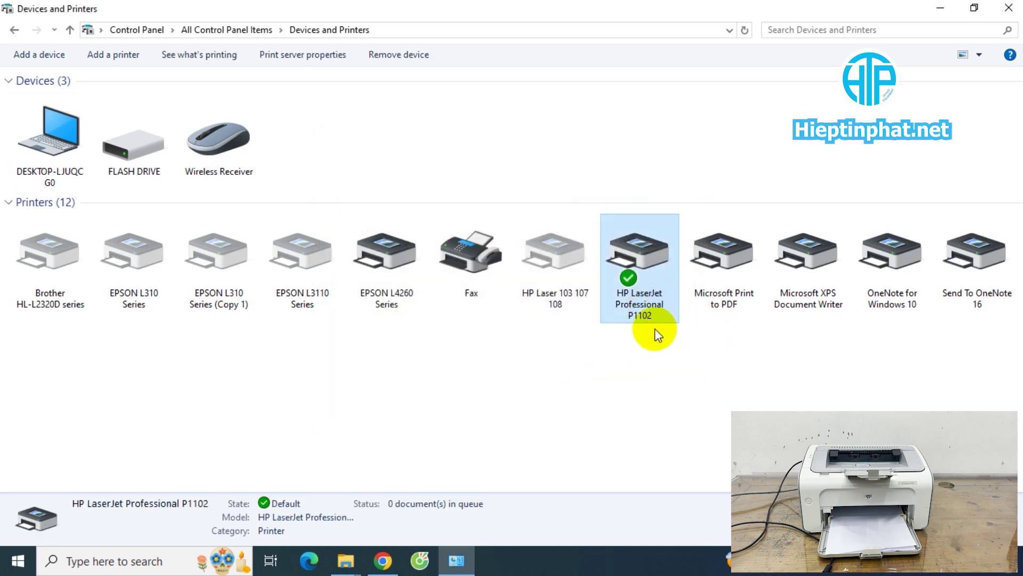
right_click(640, 300)
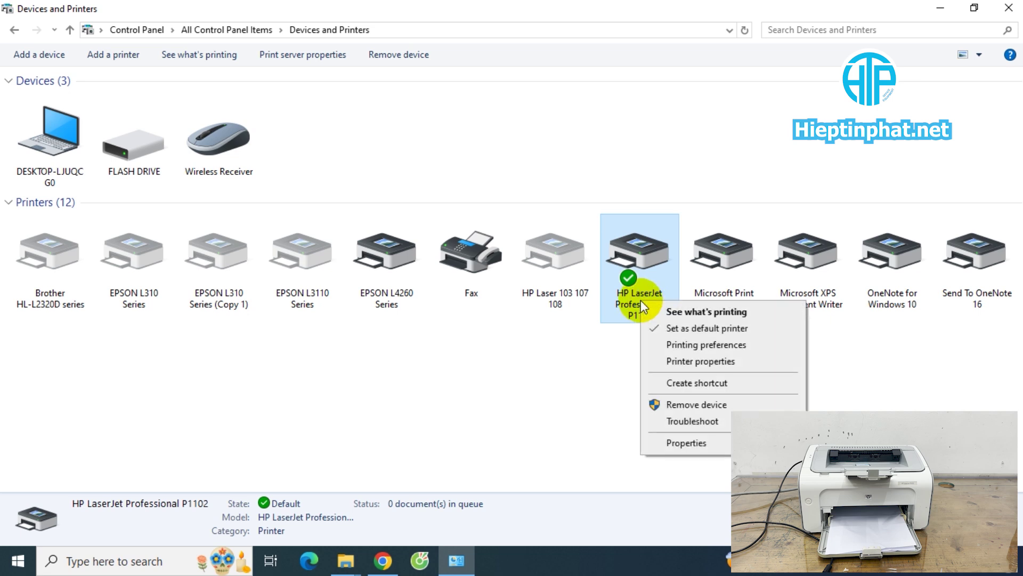
left_click(742, 360)
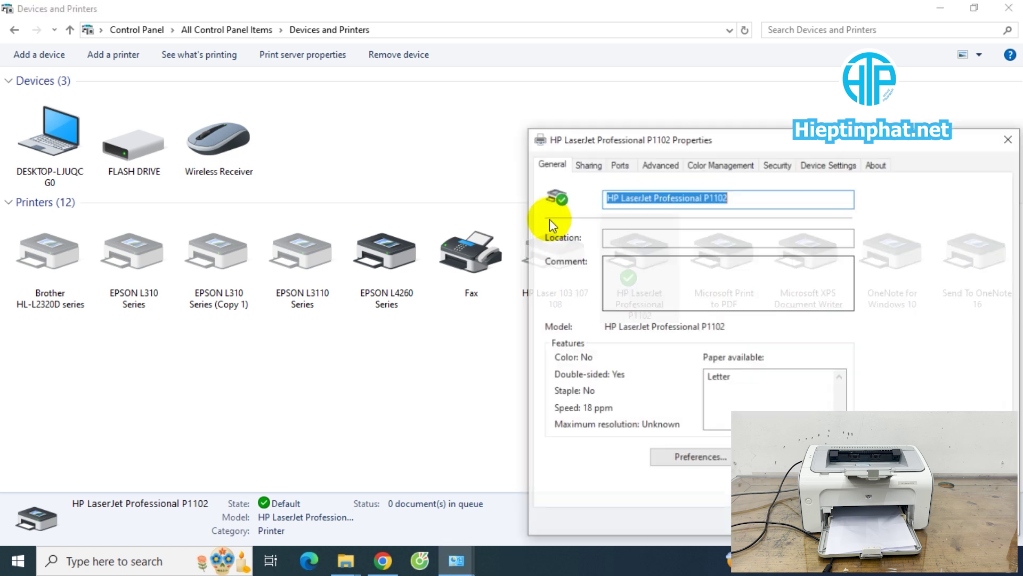
left_click_drag(673, 133, 216, 65)
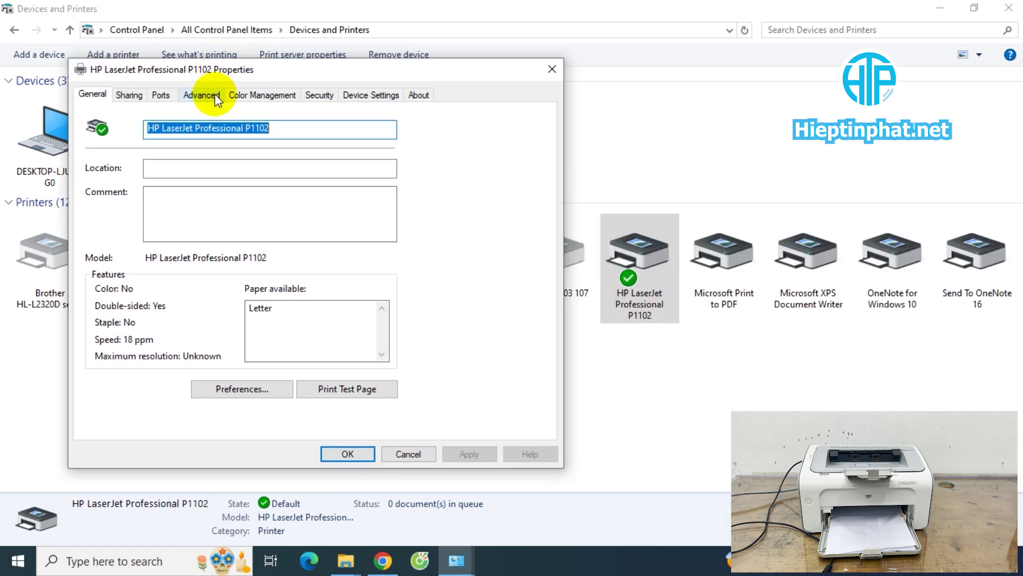
left_click(206, 95)
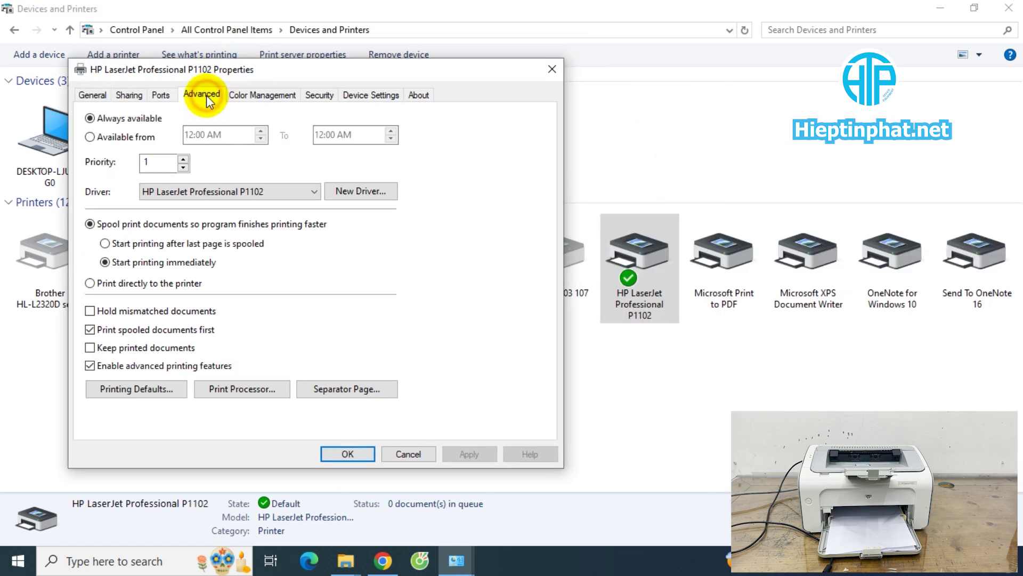
- Set the paper size in the P1102's printing defaults to A4 and apply it
left_click(164, 391)
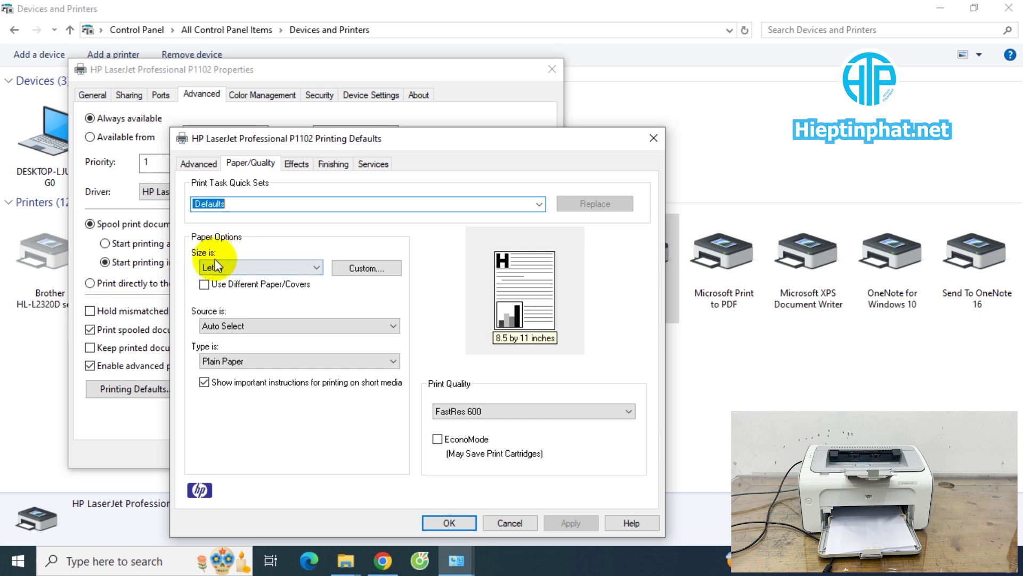
left_click(305, 268)
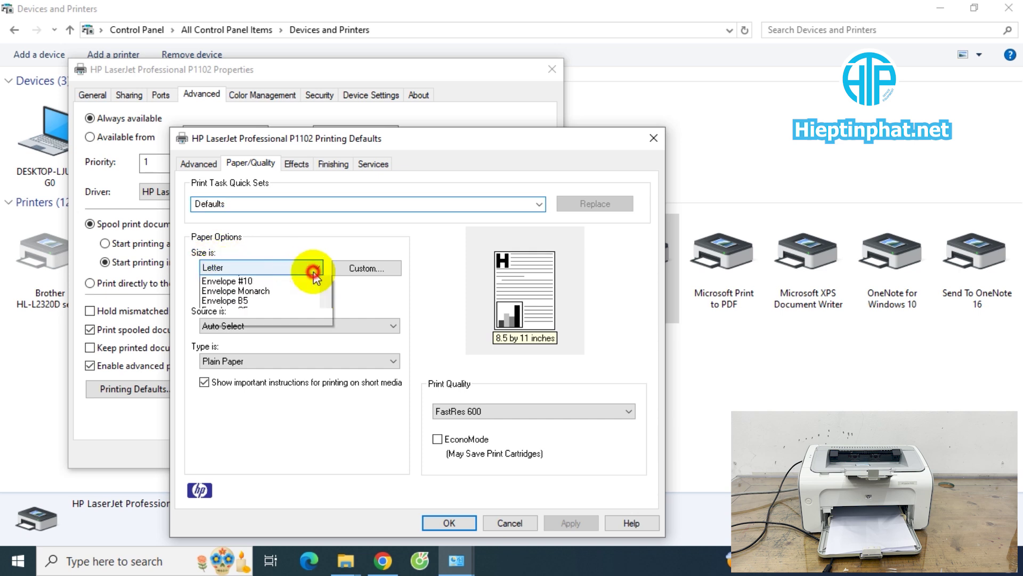
left_click(213, 300)
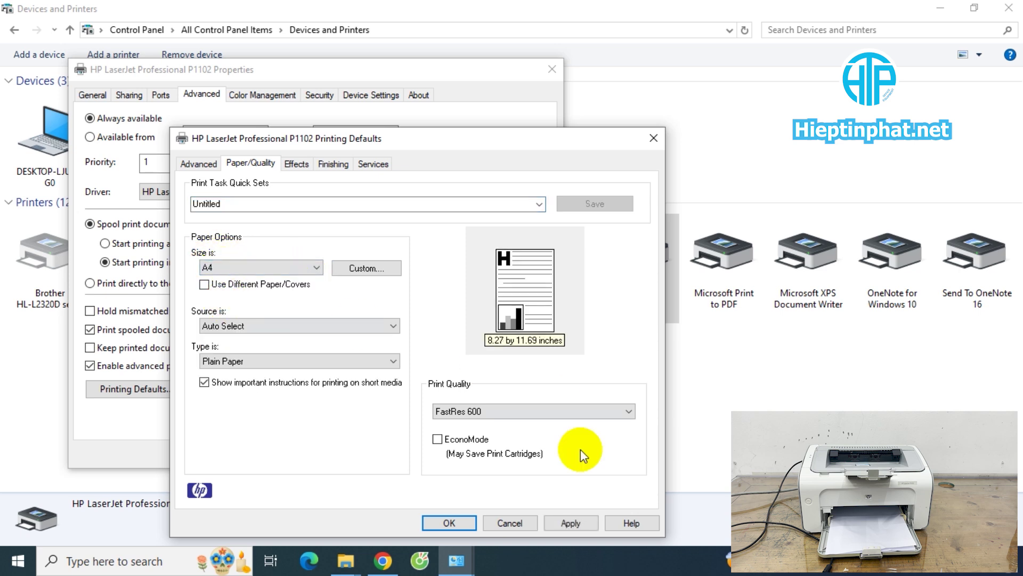
left_click(570, 522)
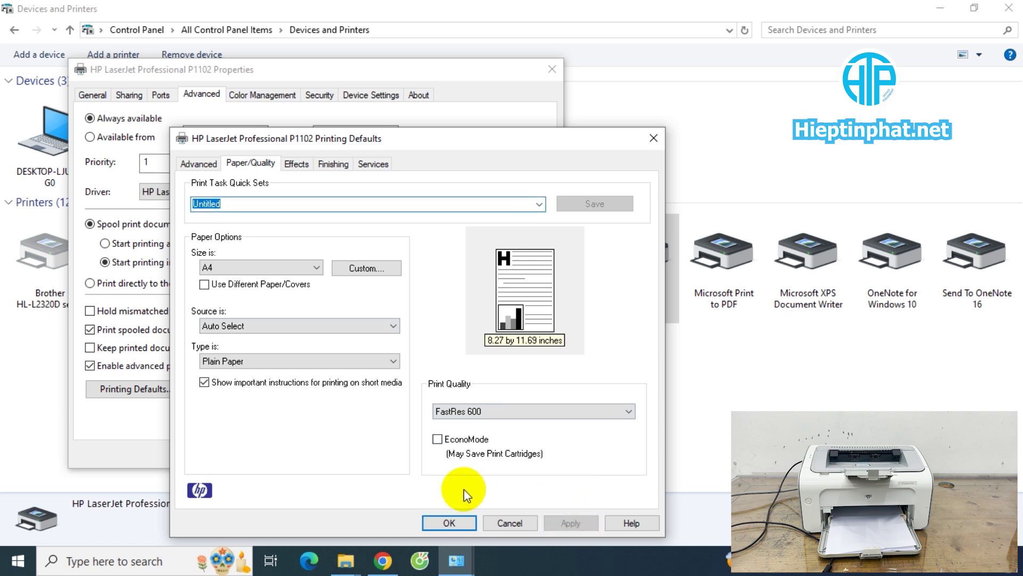
left_click(453, 523)
- Check the paper size in the P1102's printing preferences from its general properties
left_click(94, 98)
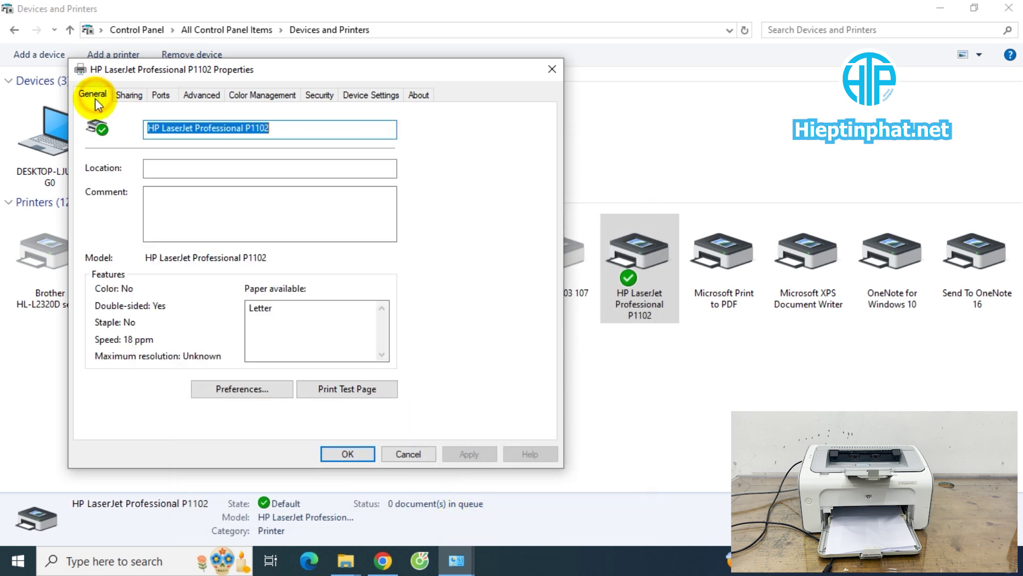
left_click(257, 392)
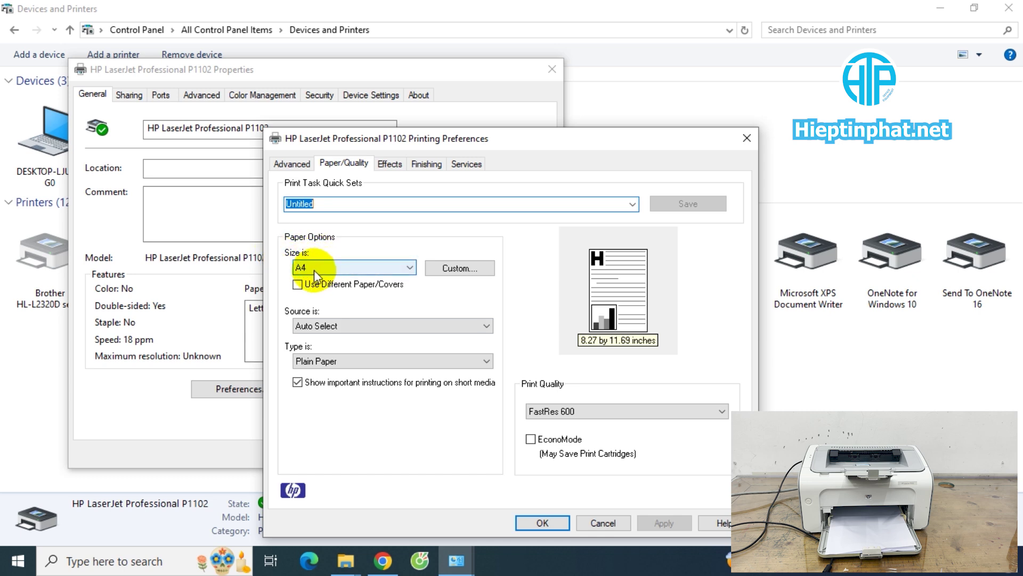
left_click(542, 523)
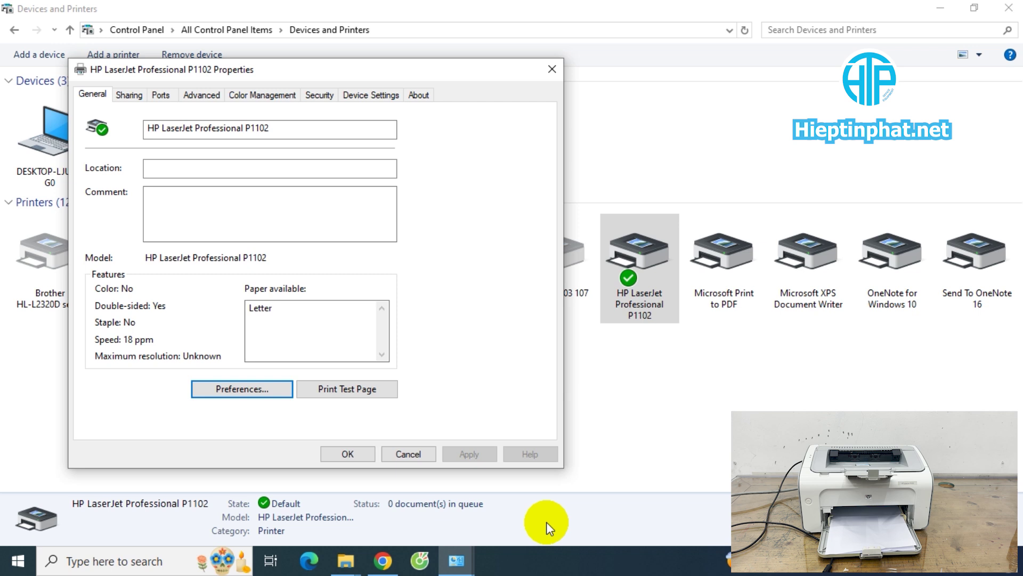
- Print a test page on the HP LaserJet Professional P1102 and dismiss the confirmation
left_click(353, 386)
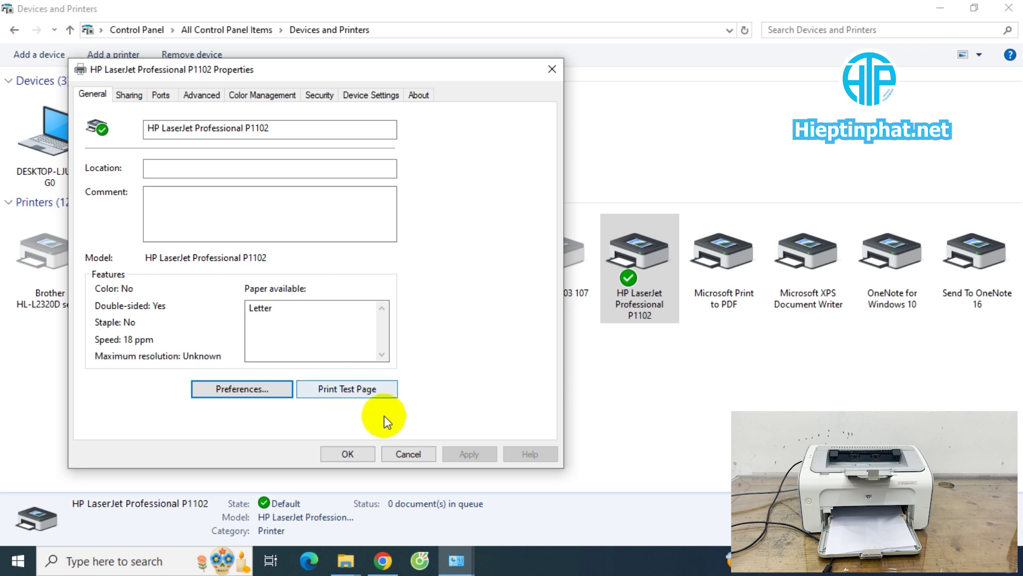
left_click(352, 392)
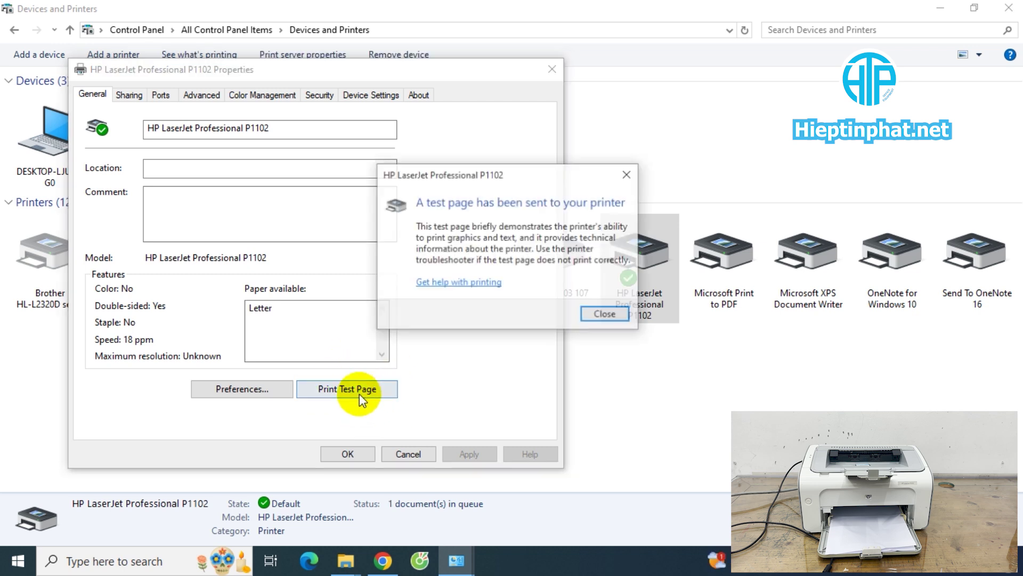
left_click(602, 315)
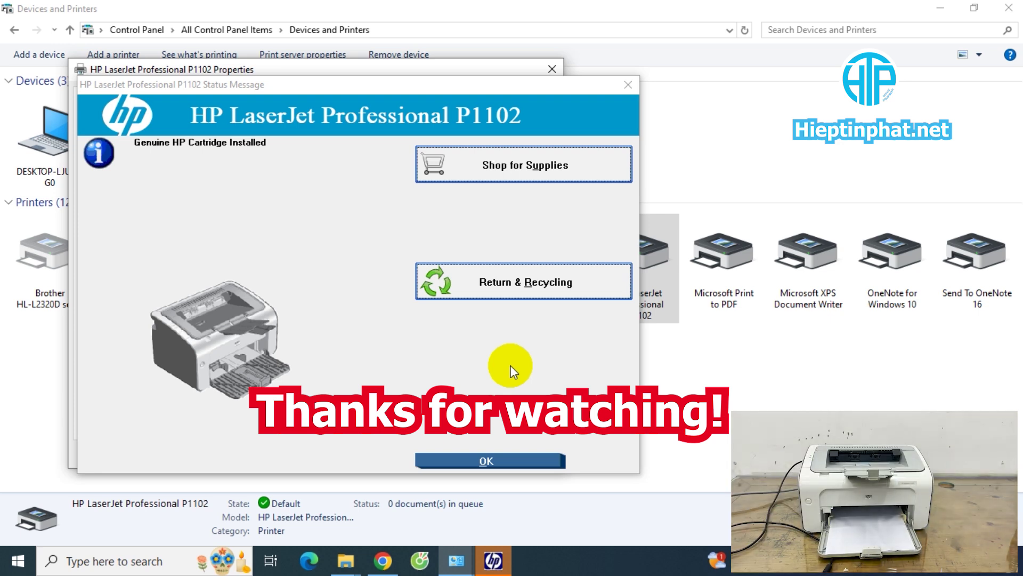
- Close the HP status message, the printer properties and the Devices and Printers window
left_click(628, 85)
left_click(551, 72)
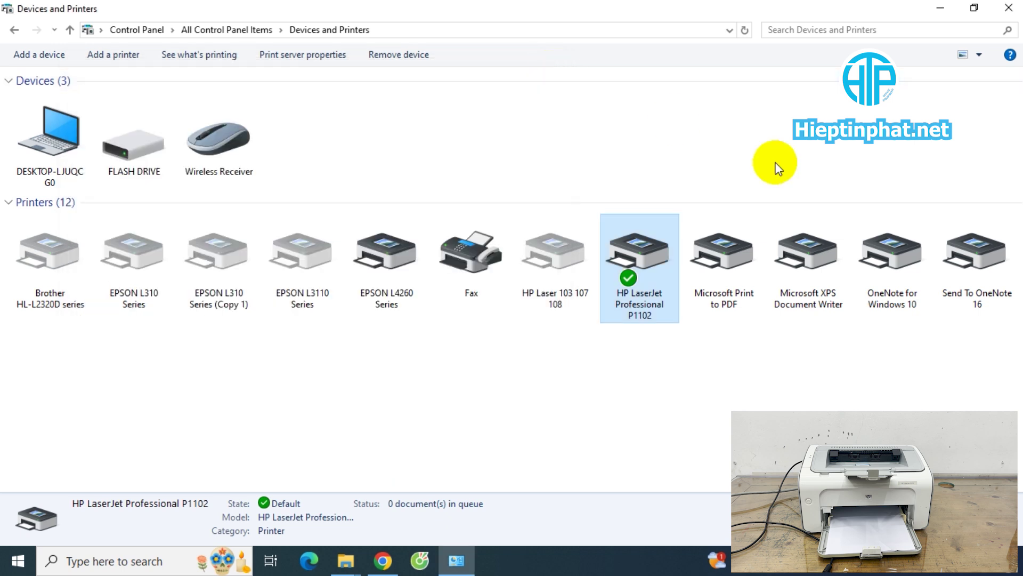
left_click(1011, 11)
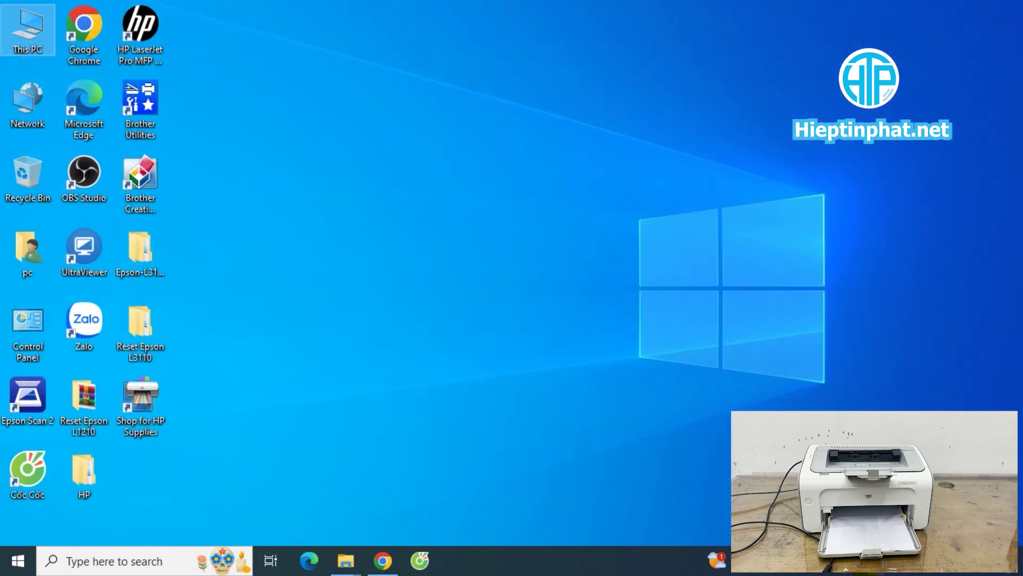